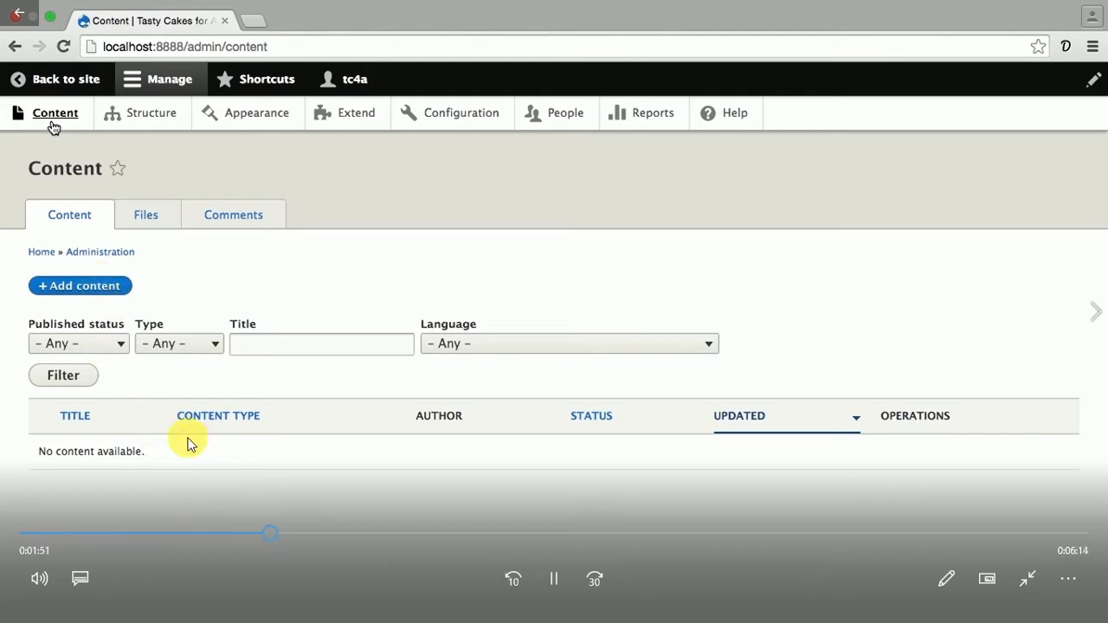
pyautogui.click(297, 533)
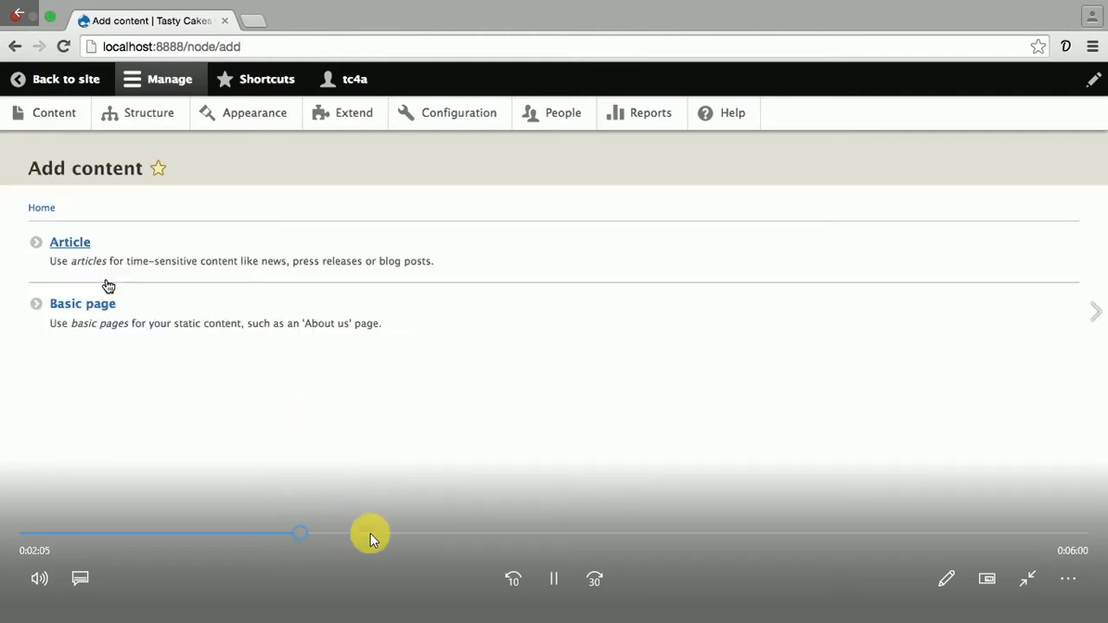
pyautogui.click(422, 534)
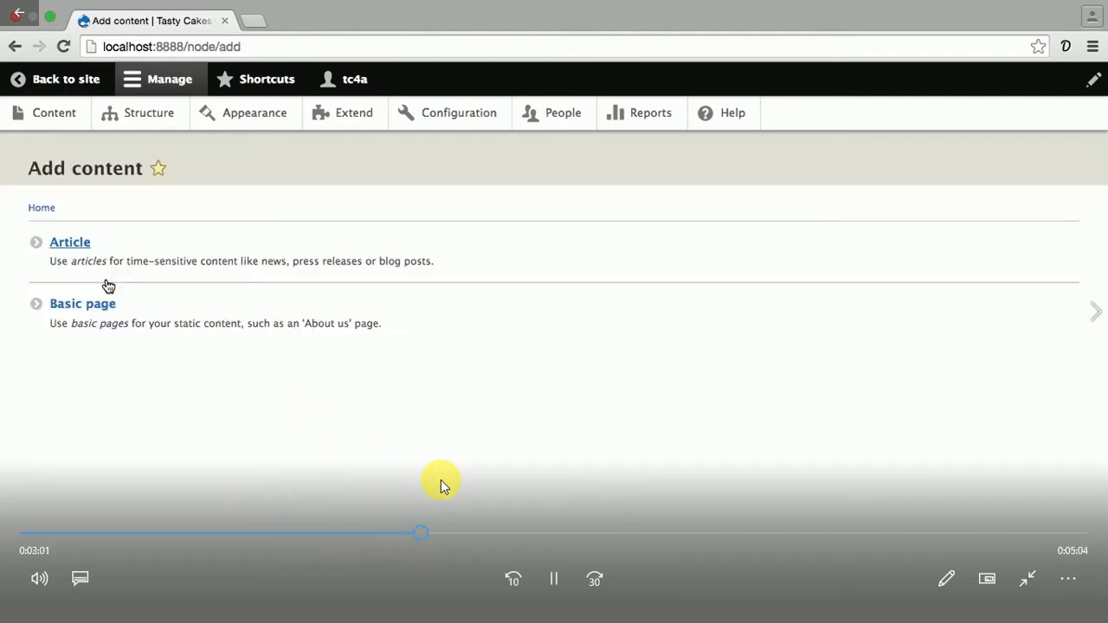
pyautogui.click(473, 532)
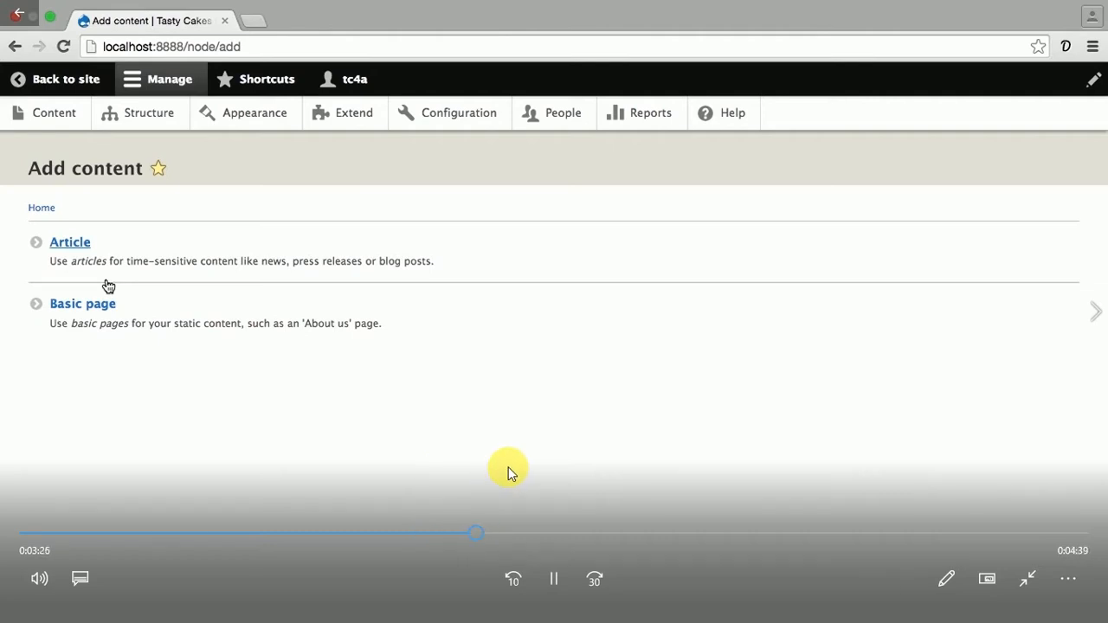
pyautogui.click(508, 529)
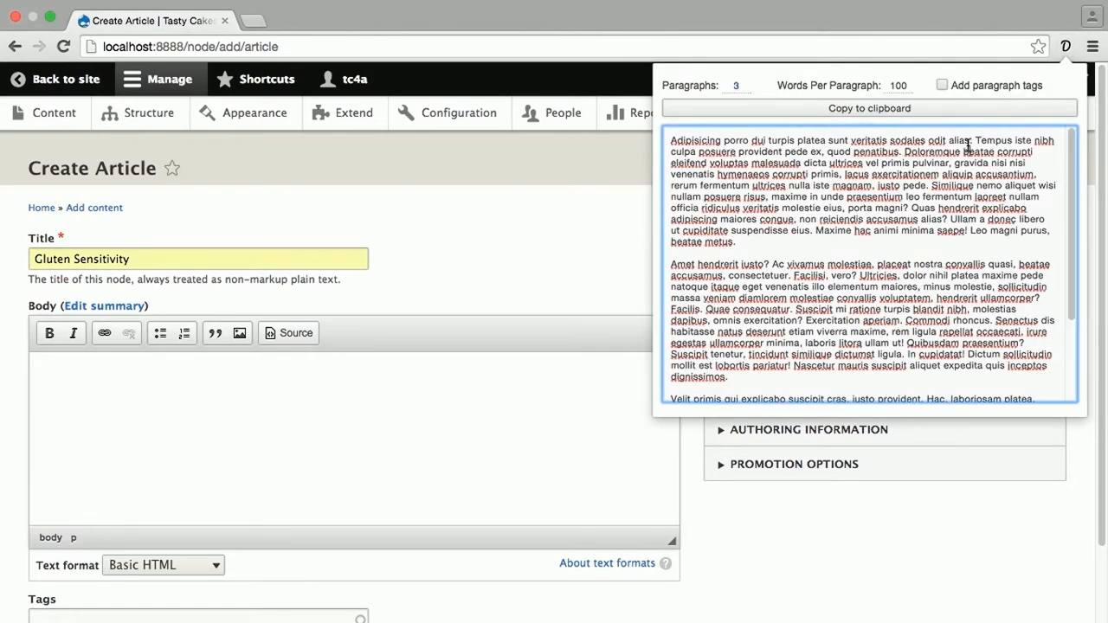
# Copy all the generated placeholder paragraphs and paste them into the article's Body field
pyautogui.click(968, 145)
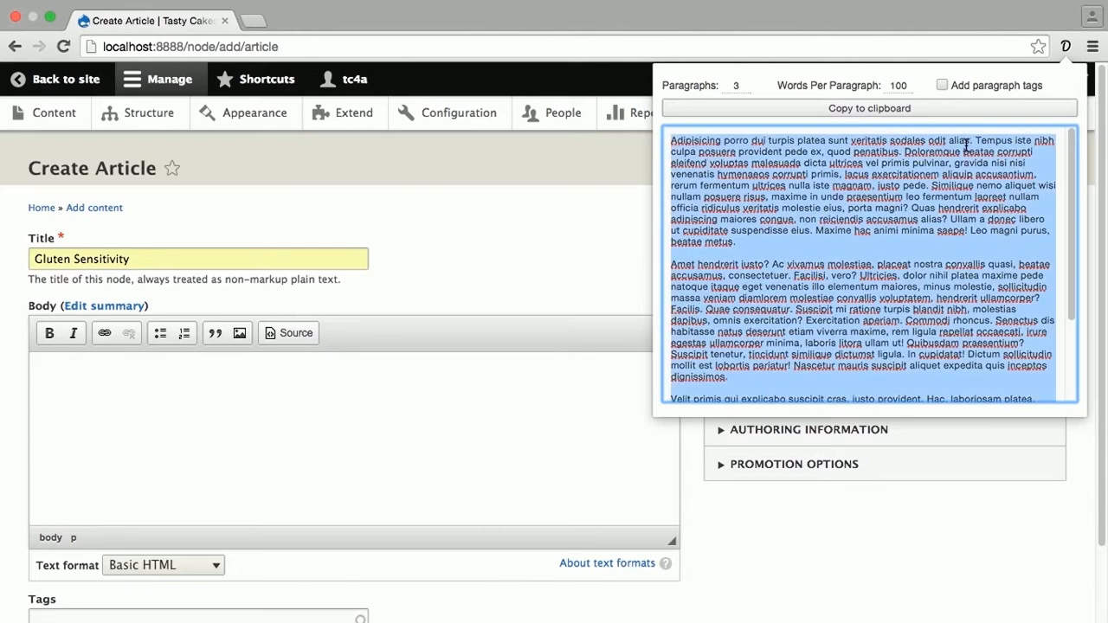
pyautogui.click(511, 355)
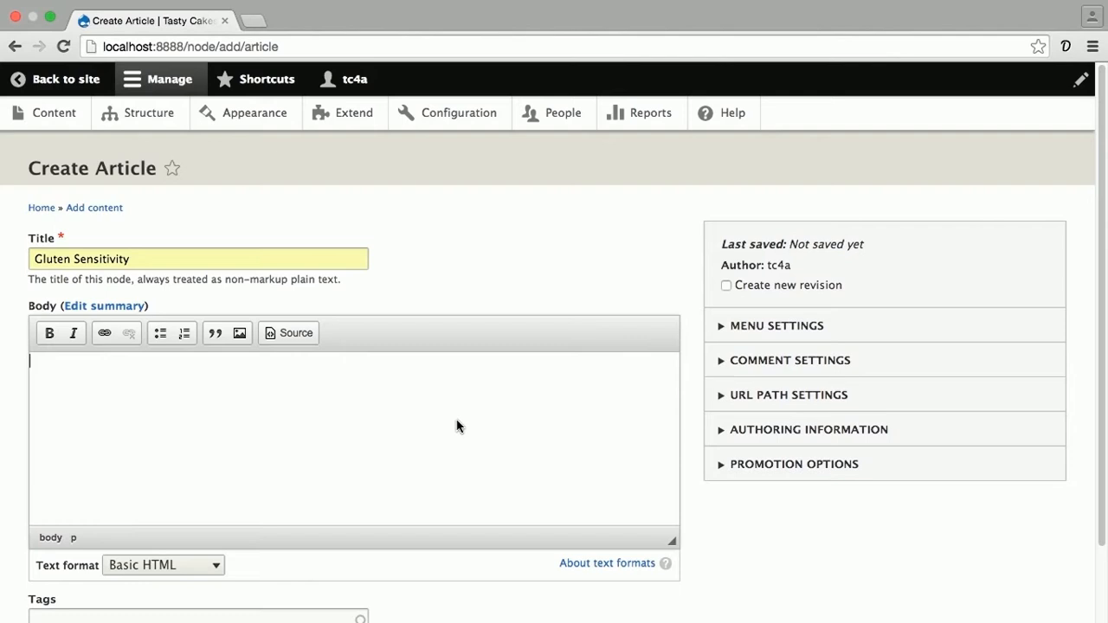
pyautogui.press('super+v')
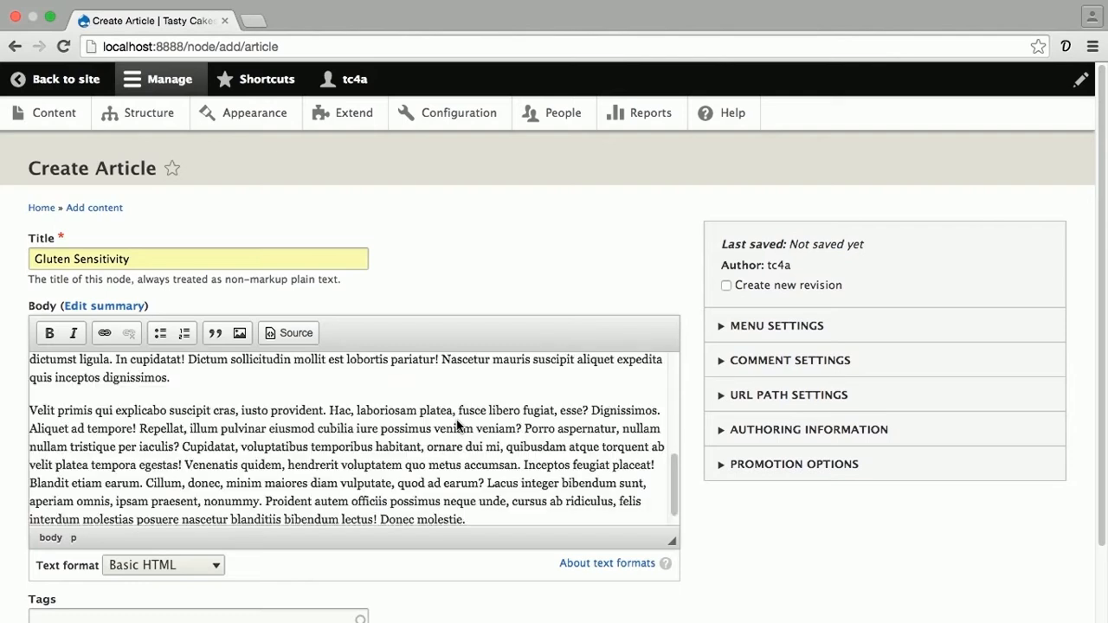
# Tag the article with the existing terms gluten-free and baked goods
pyautogui.scroll(-4, 458, 426)
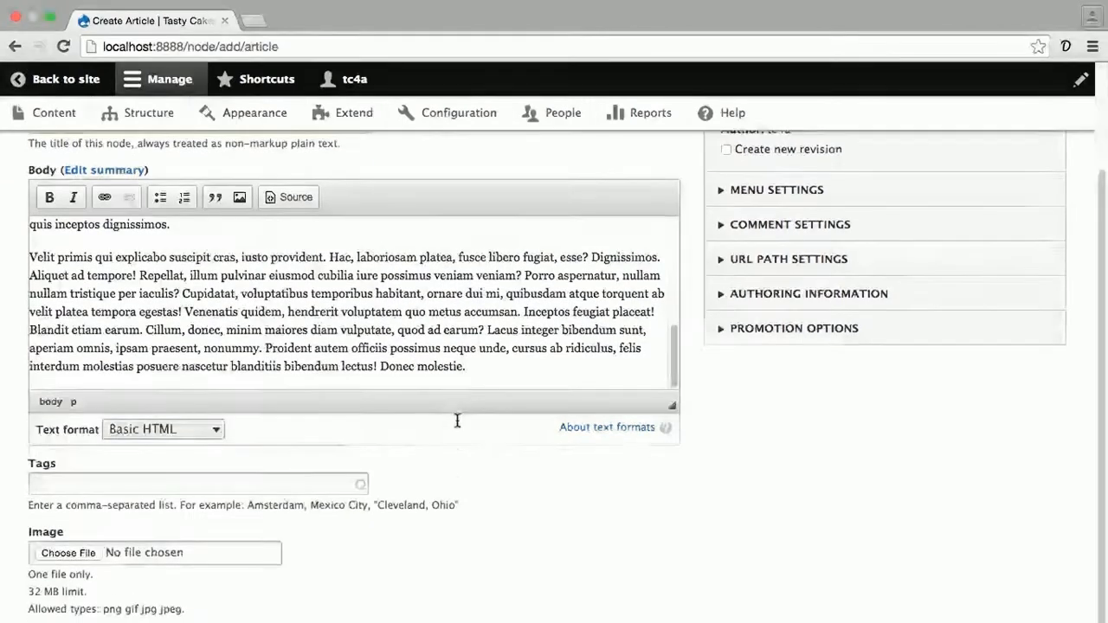
pyautogui.scroll(-1, 457, 420)
pyautogui.click(315, 441)
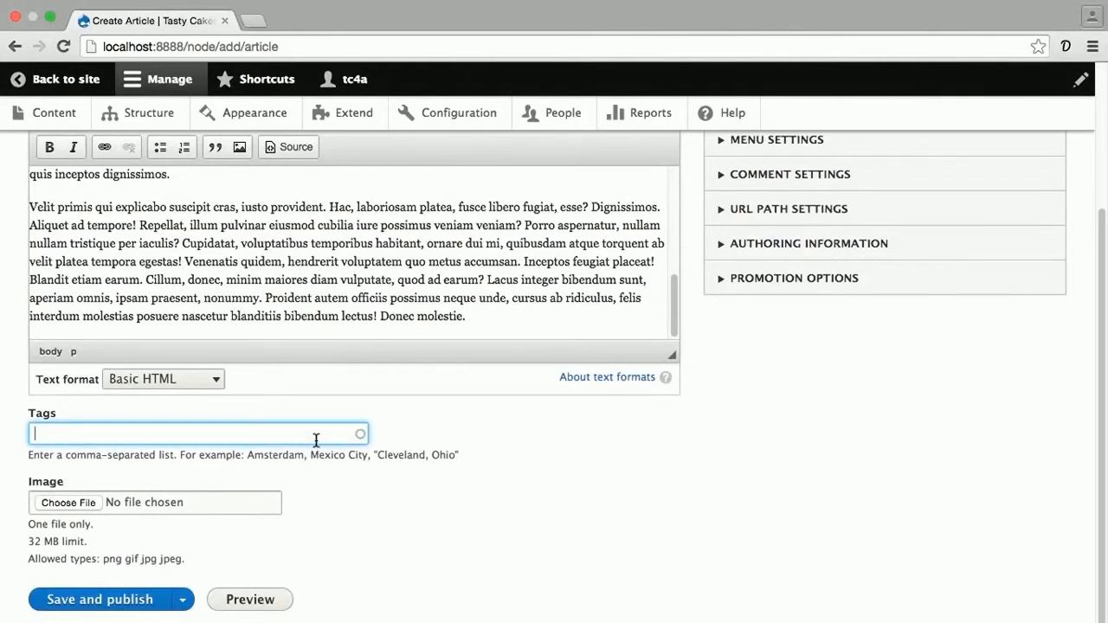
pyautogui.write('glut')
pyautogui.click(281, 465)
pyautogui.write(', ba')
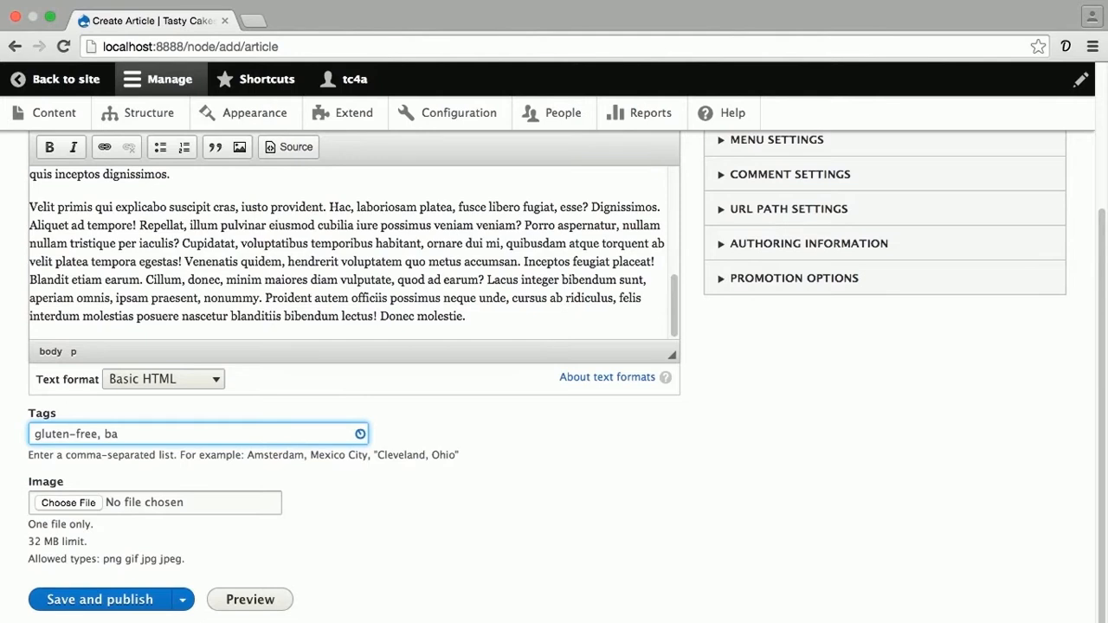
pyautogui.click(277, 453)
# Upload stickybuns.jpg from the Chapter 3 folder as the article's image
pyautogui.click(89, 505)
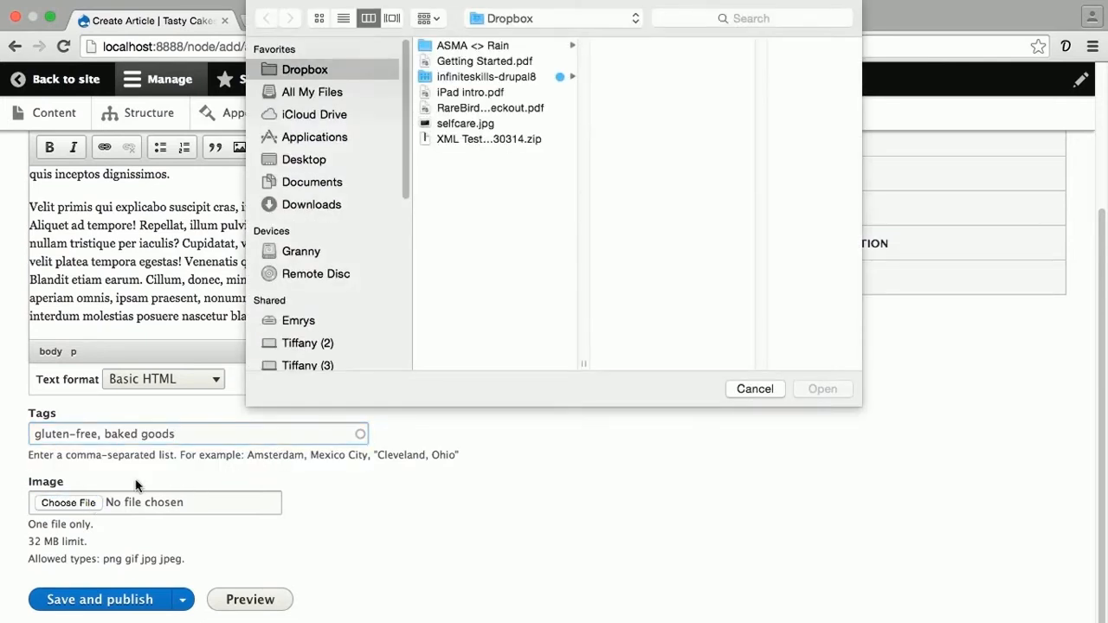
pyautogui.click(537, 19)
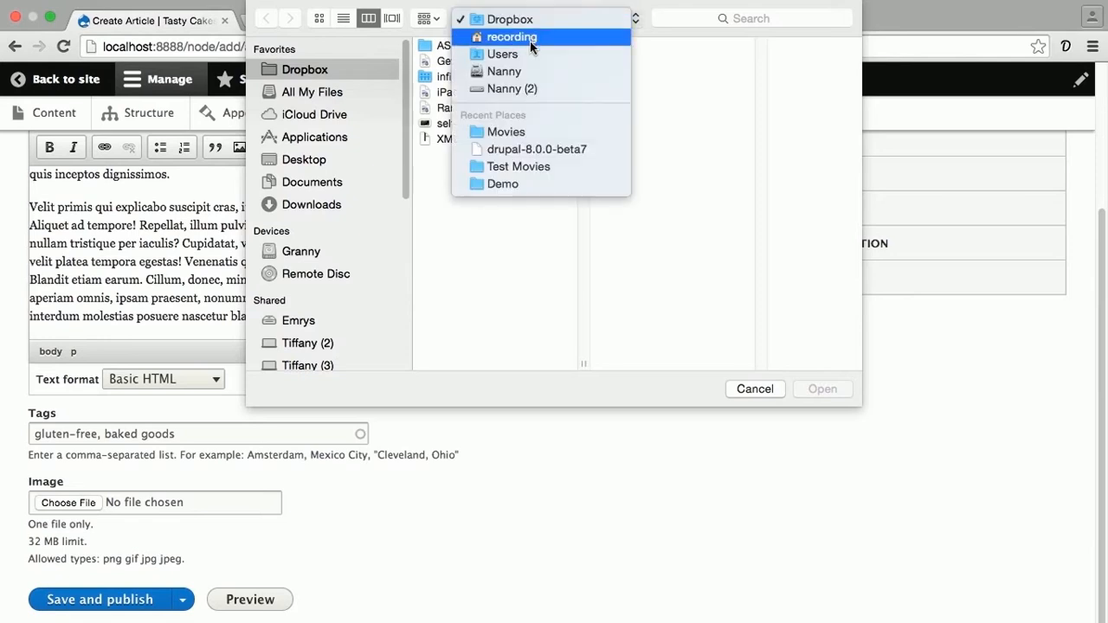
pyautogui.click(512, 131)
pyautogui.click(606, 92)
pyautogui.click(720, 46)
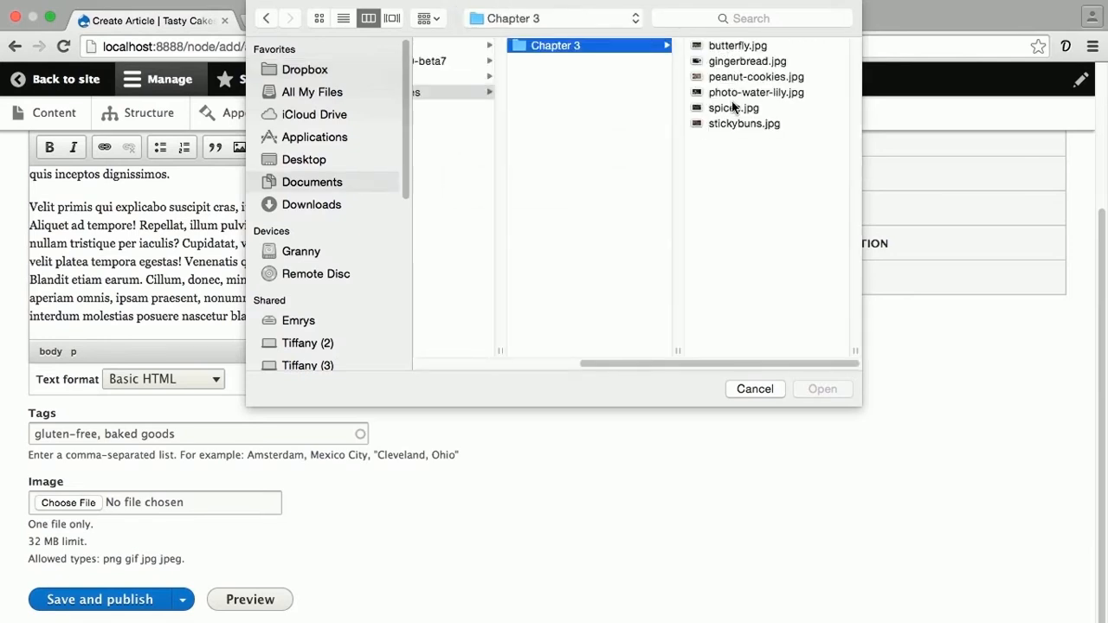
pyautogui.click(732, 126)
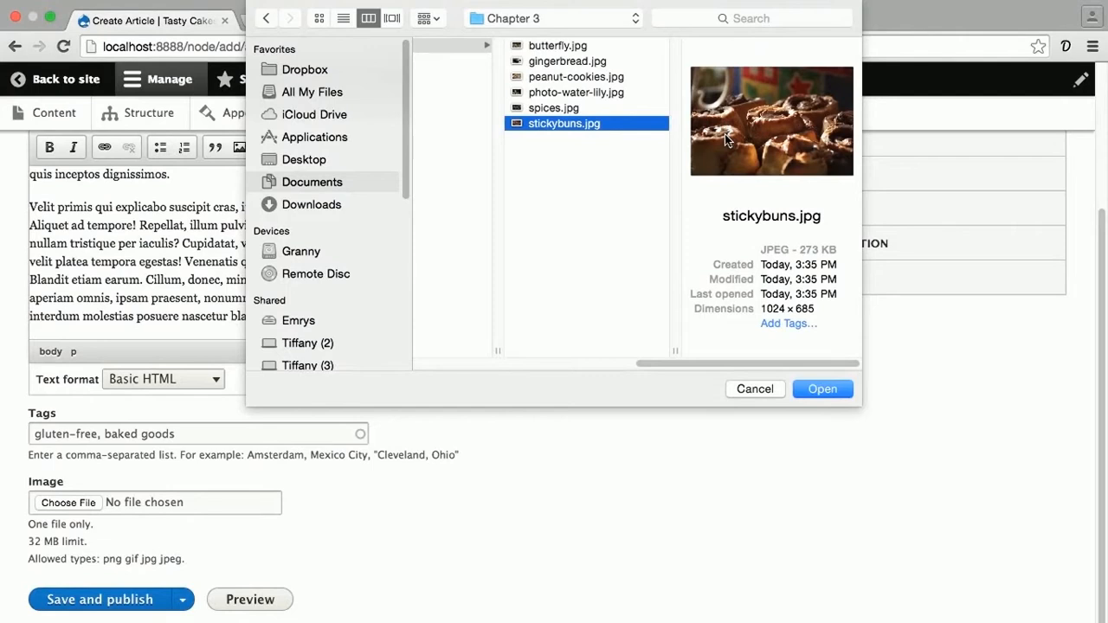
pyautogui.click(825, 391)
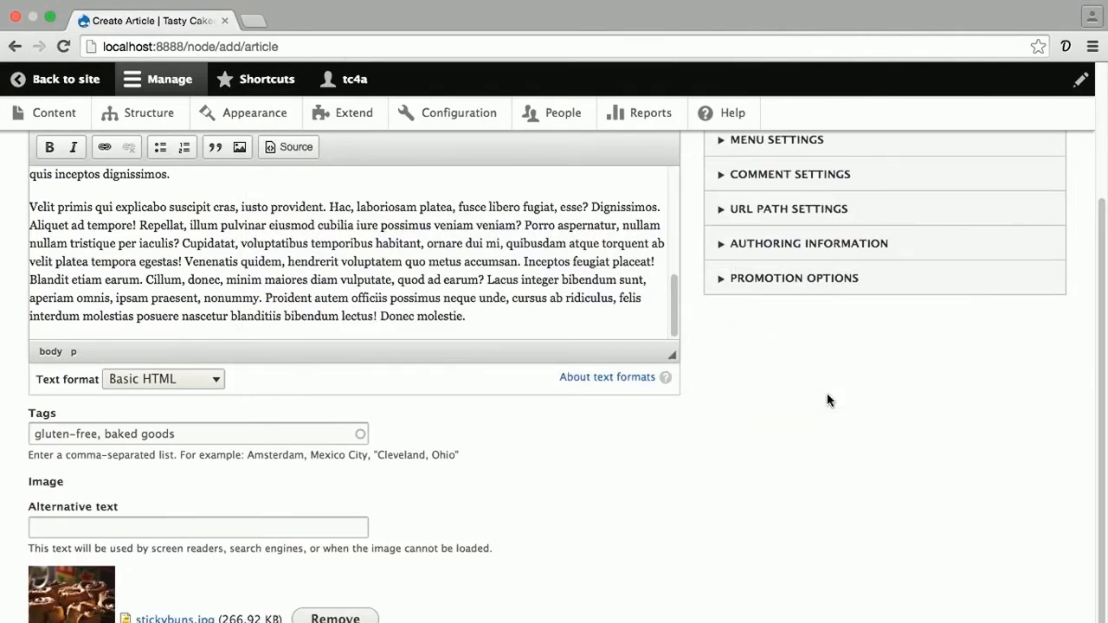
# Enter "delicious sticky buns" as the image's alternative text, and save and publish the article
pyautogui.scroll(-2, 828, 430)
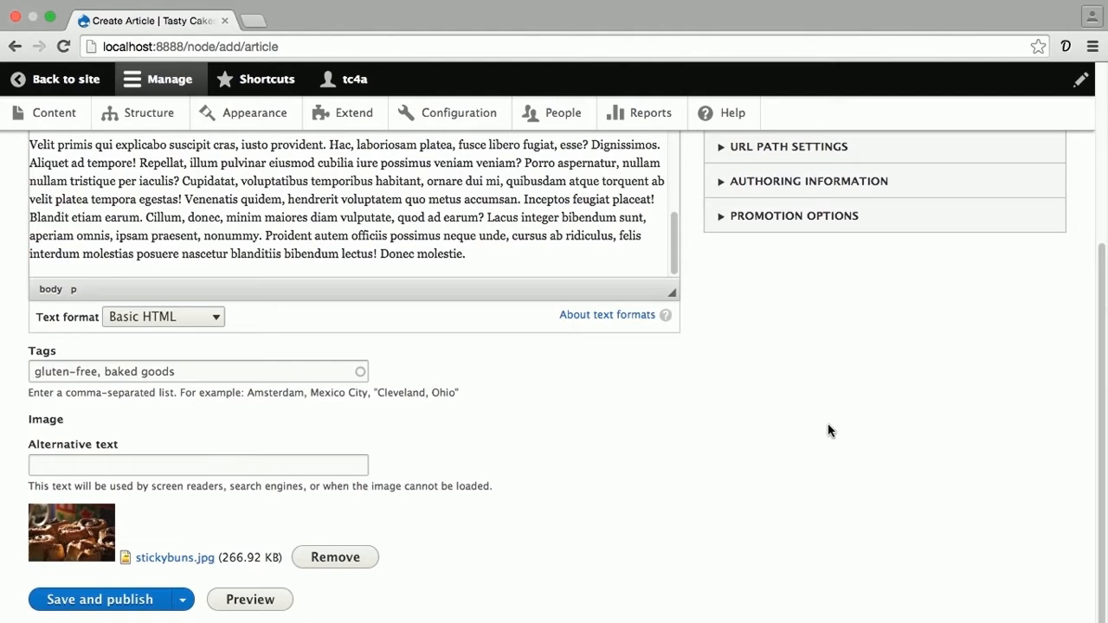
pyautogui.click(339, 465)
pyautogui.write('delicious sticky')
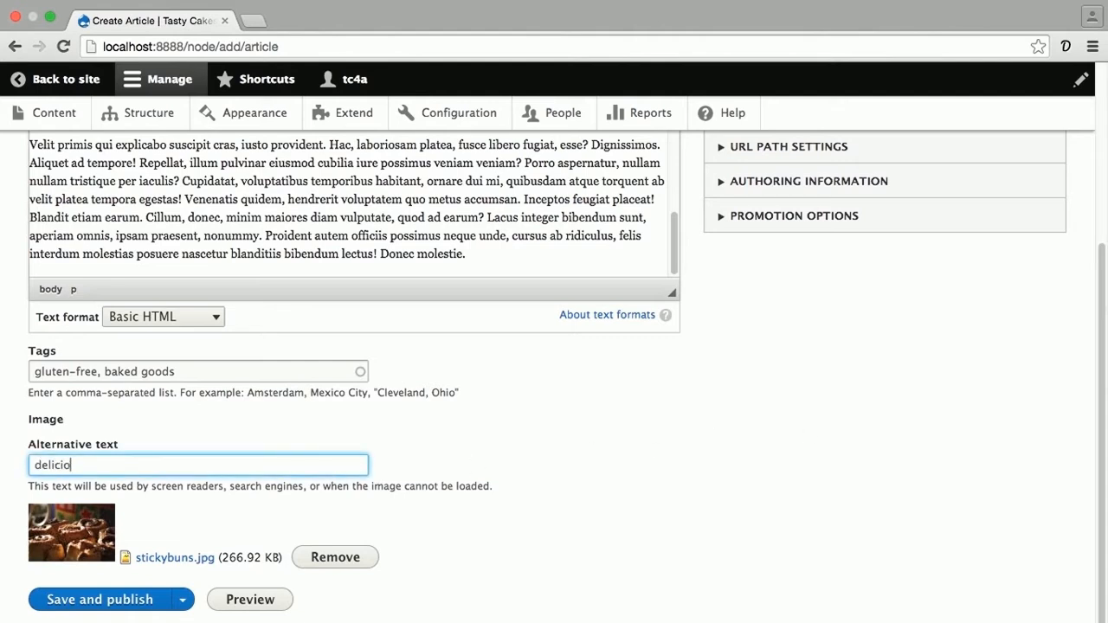
pyautogui.write(' buns')
pyautogui.click(151, 599)
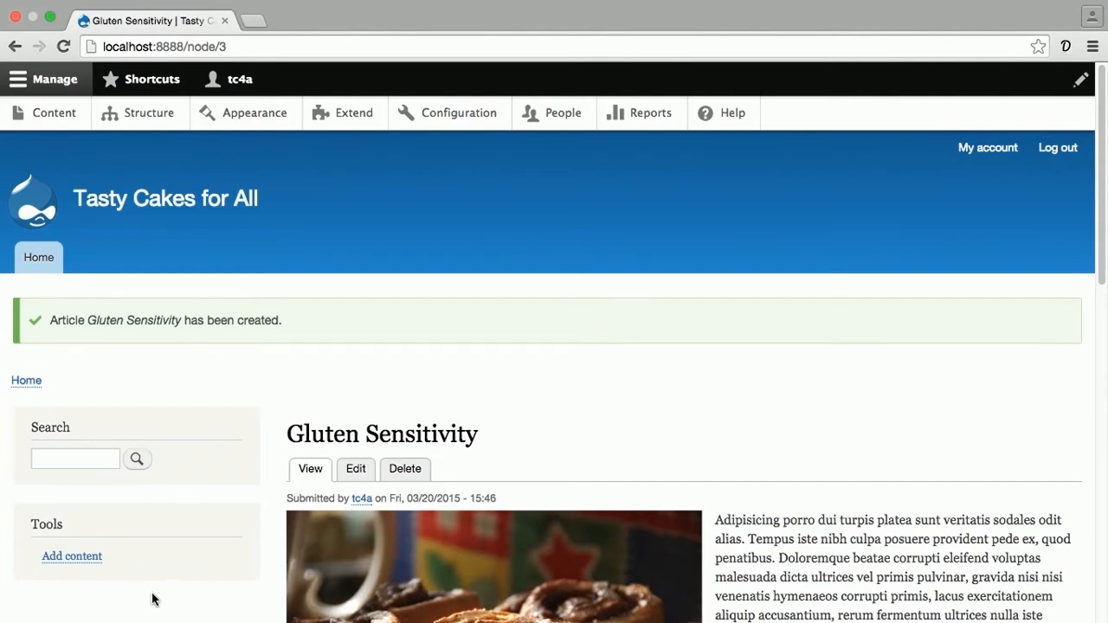
# Review the published article's image, body, tags and comment form, and open the site's home page
pyautogui.scroll(-2, 797, 363)
pyautogui.scroll(-5, 798, 368)
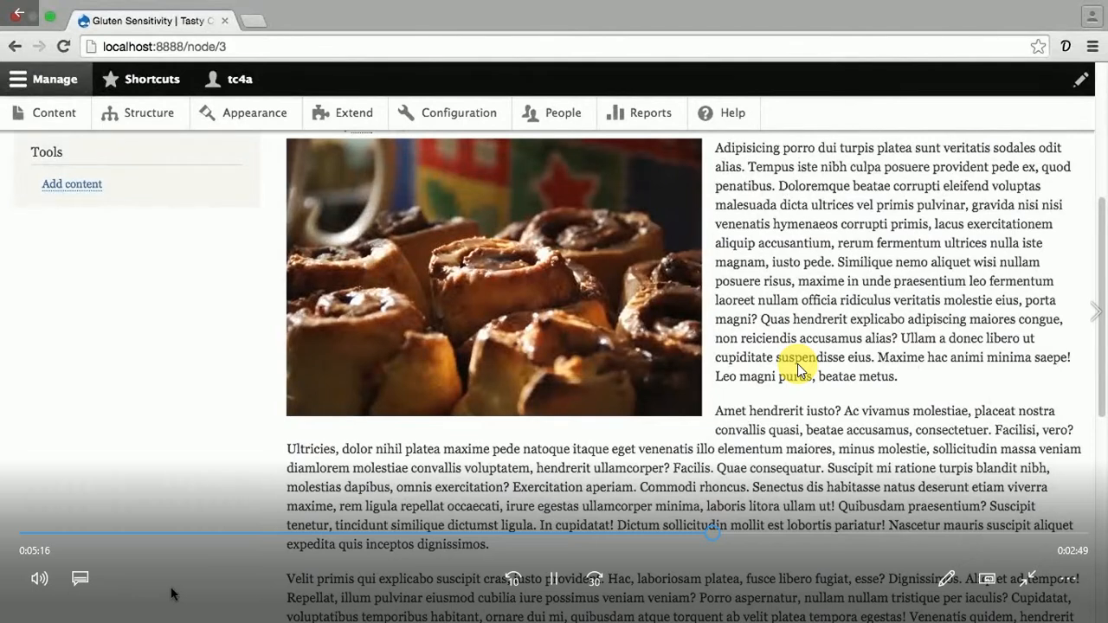
pyautogui.scroll(1, 797, 371)
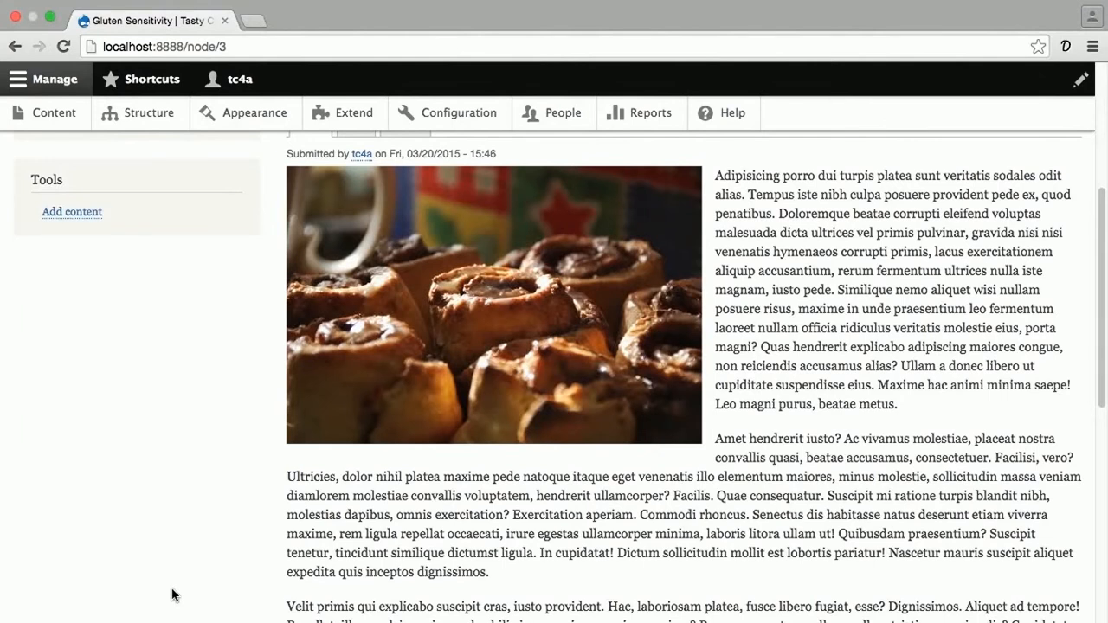
pyautogui.scroll(-4, 172, 595)
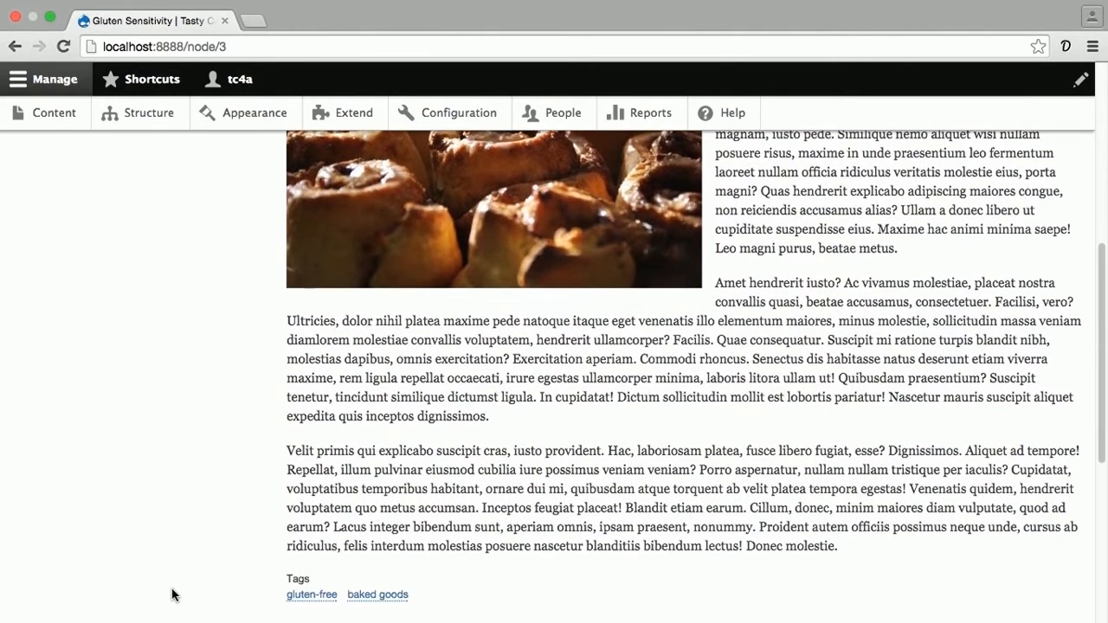
pyautogui.scroll(-7, 172, 595)
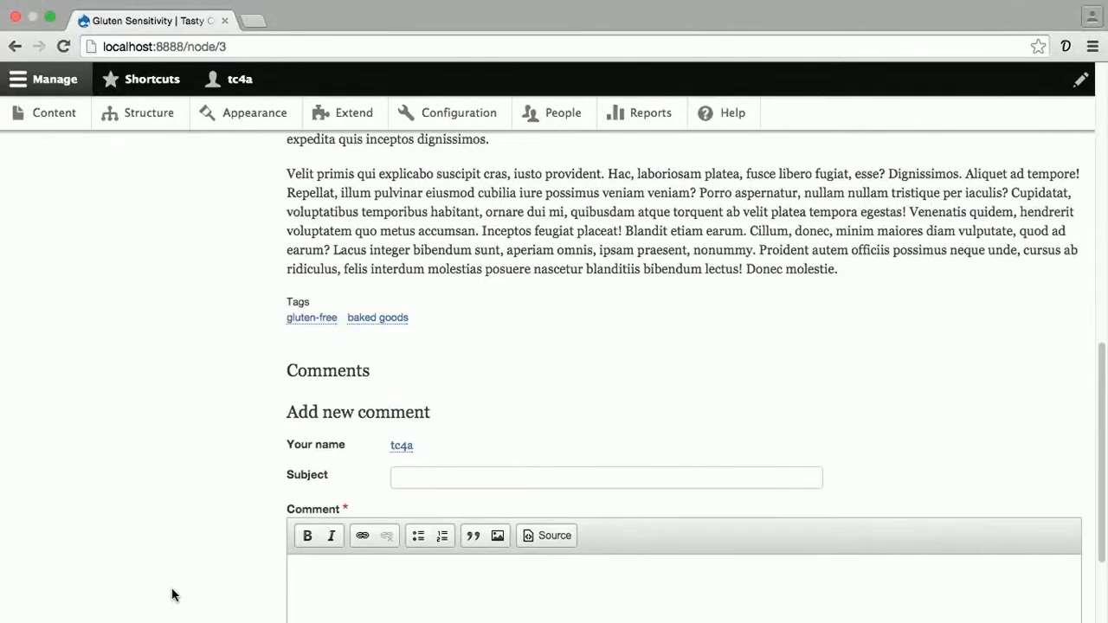
pyautogui.scroll(-2, 171, 594)
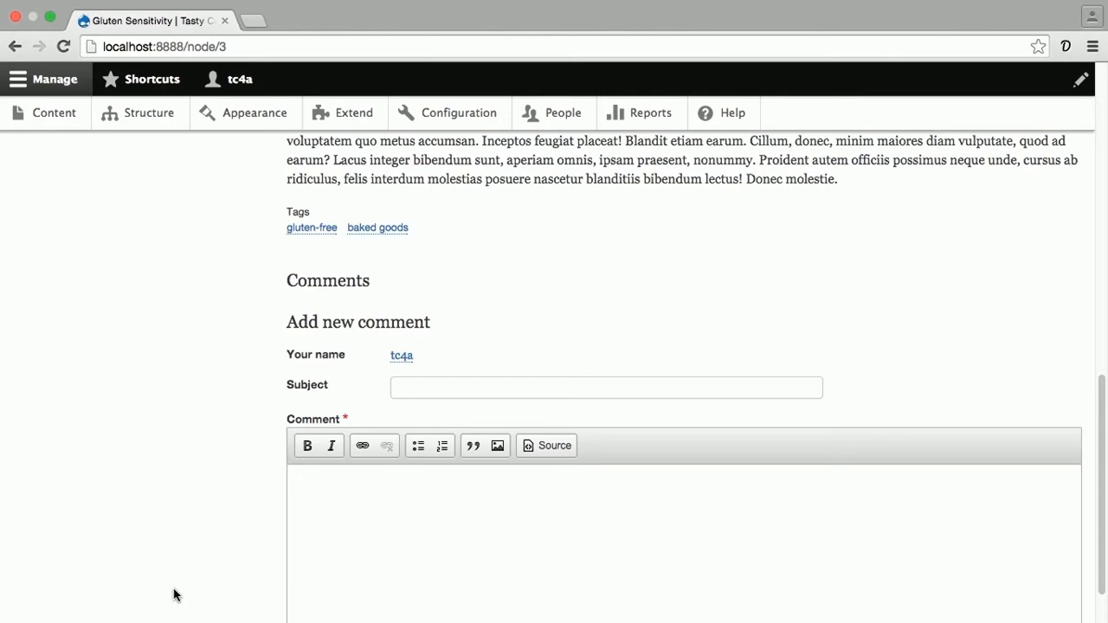
pyautogui.scroll(9, 173, 594)
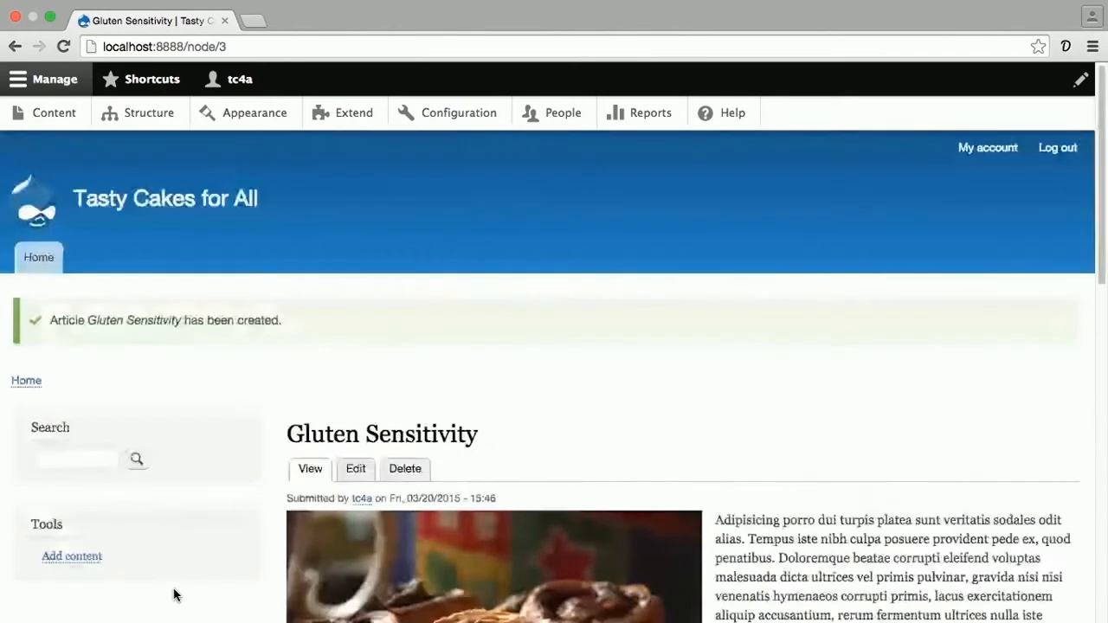
pyautogui.click(48, 257)
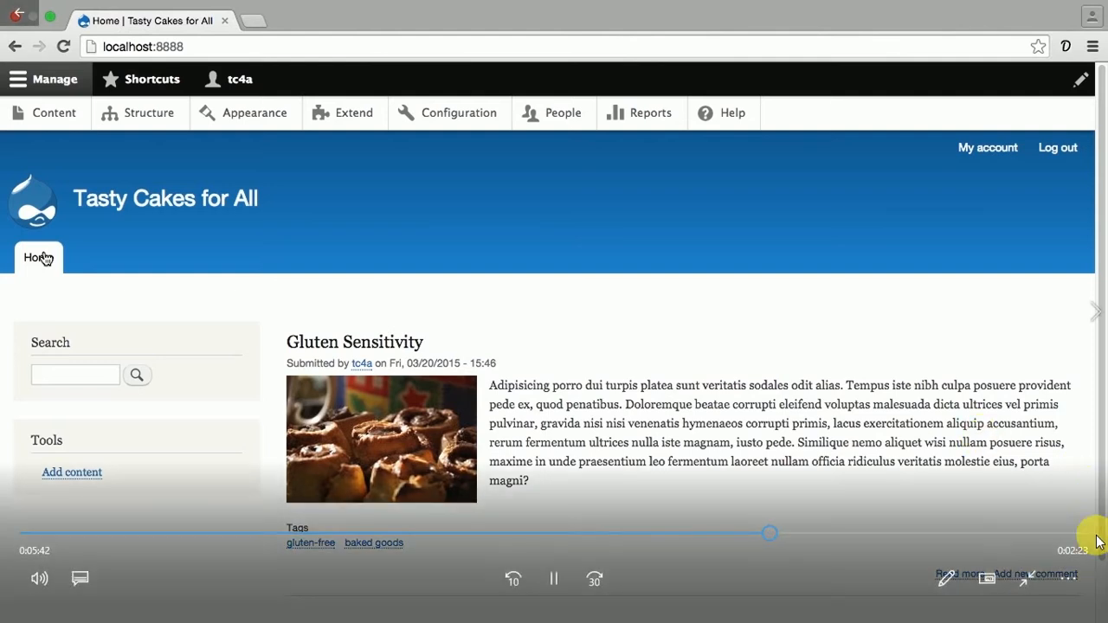
pyautogui.click(742, 534)
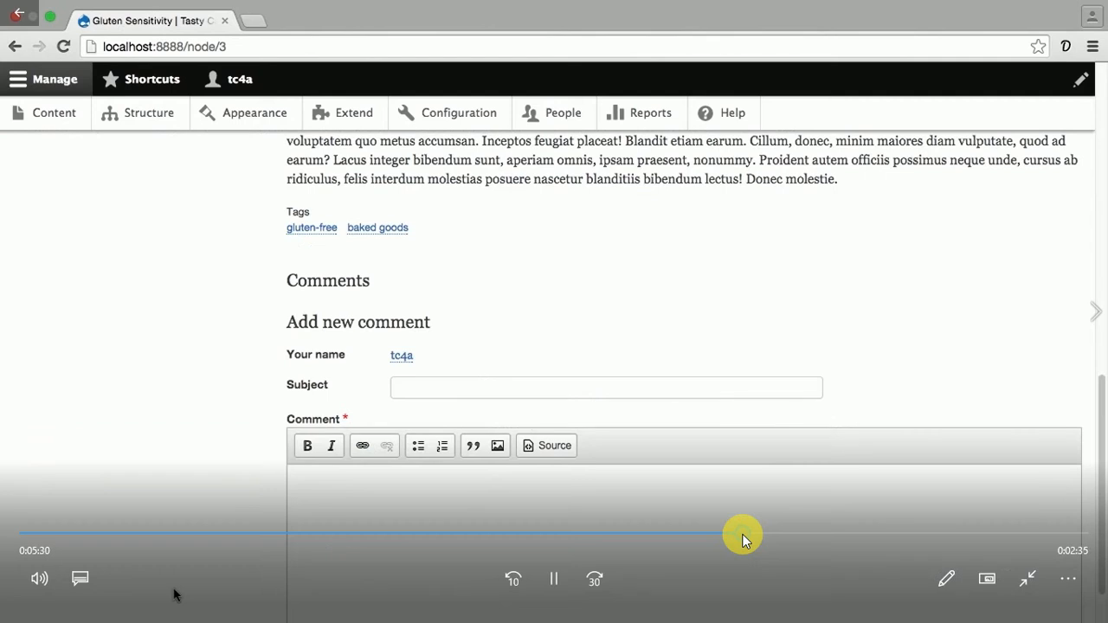
pyautogui.click(721, 532)
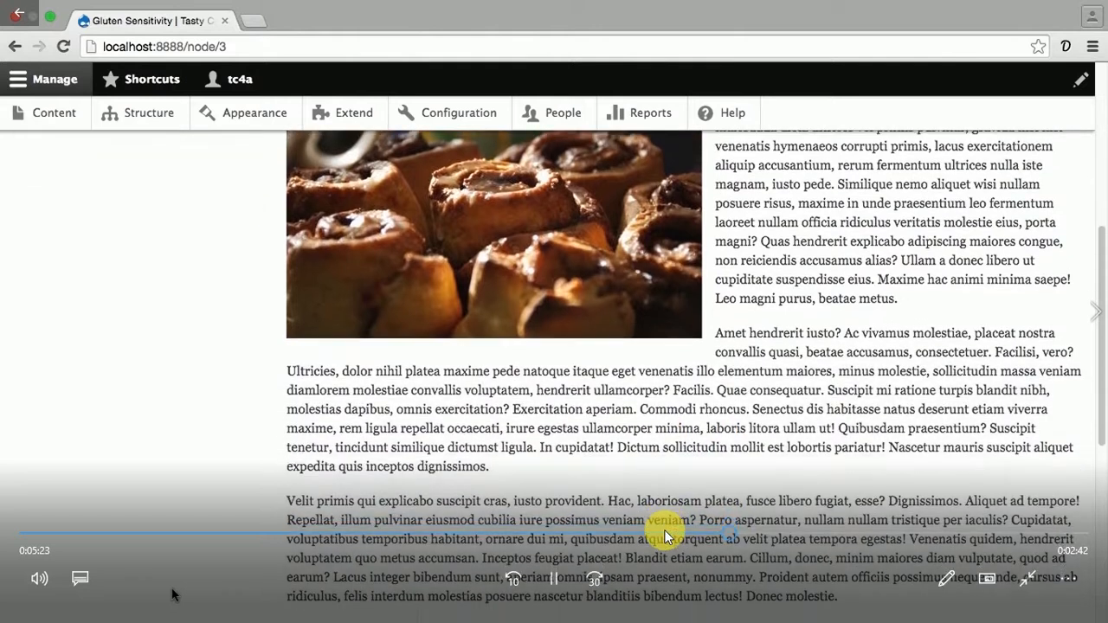
pyautogui.click(663, 532)
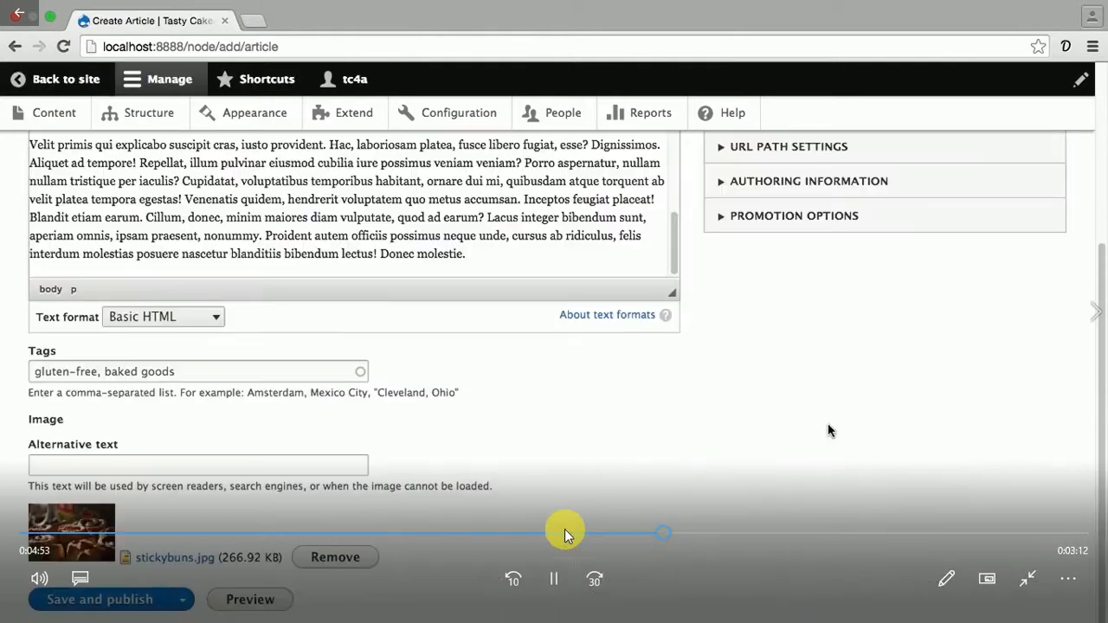
pyautogui.click(482, 534)
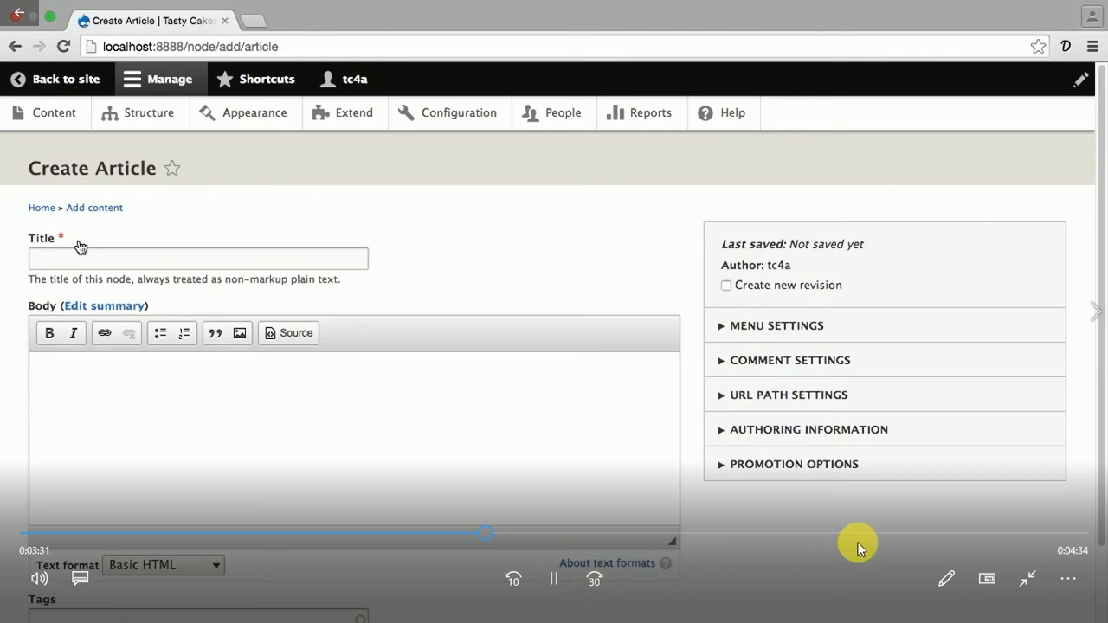
pyautogui.click(841, 531)
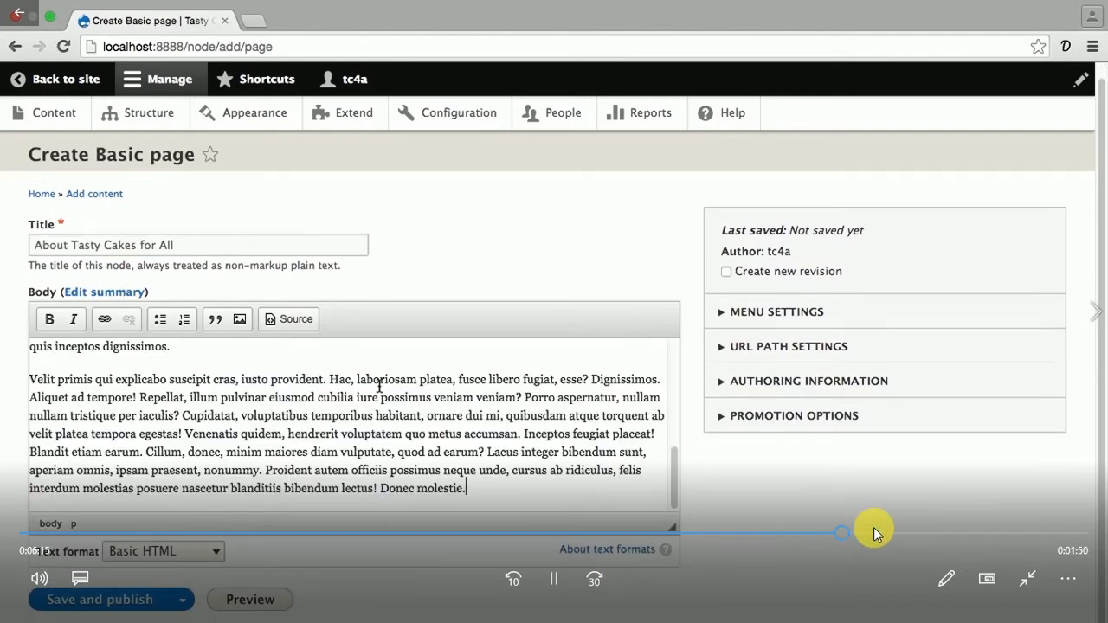
pyautogui.click(913, 534)
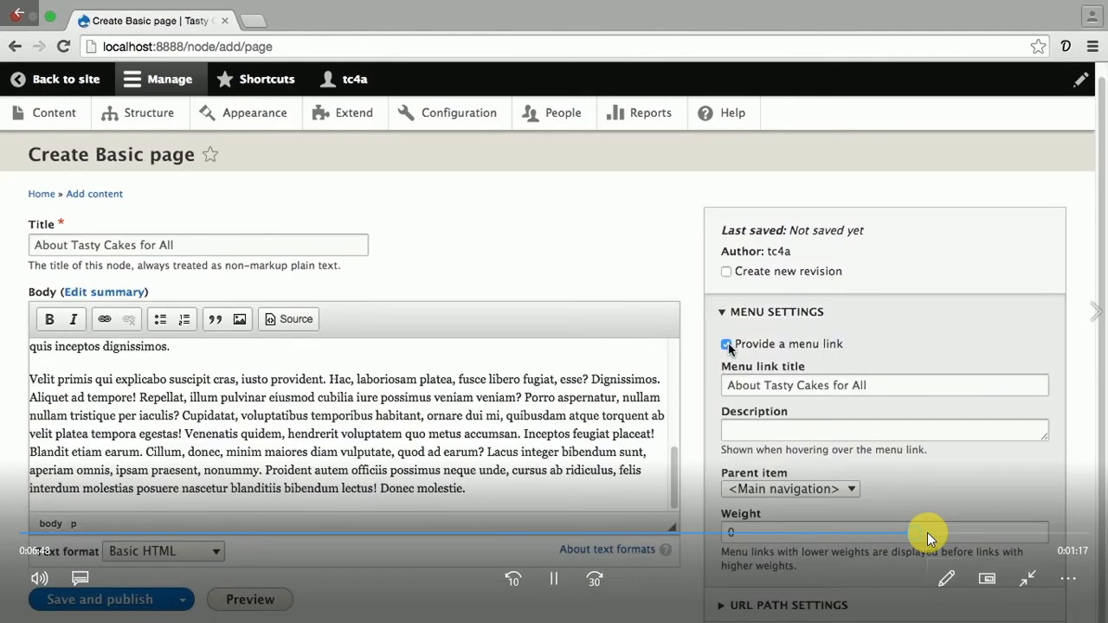
pyautogui.click(878, 533)
pyautogui.click(846, 532)
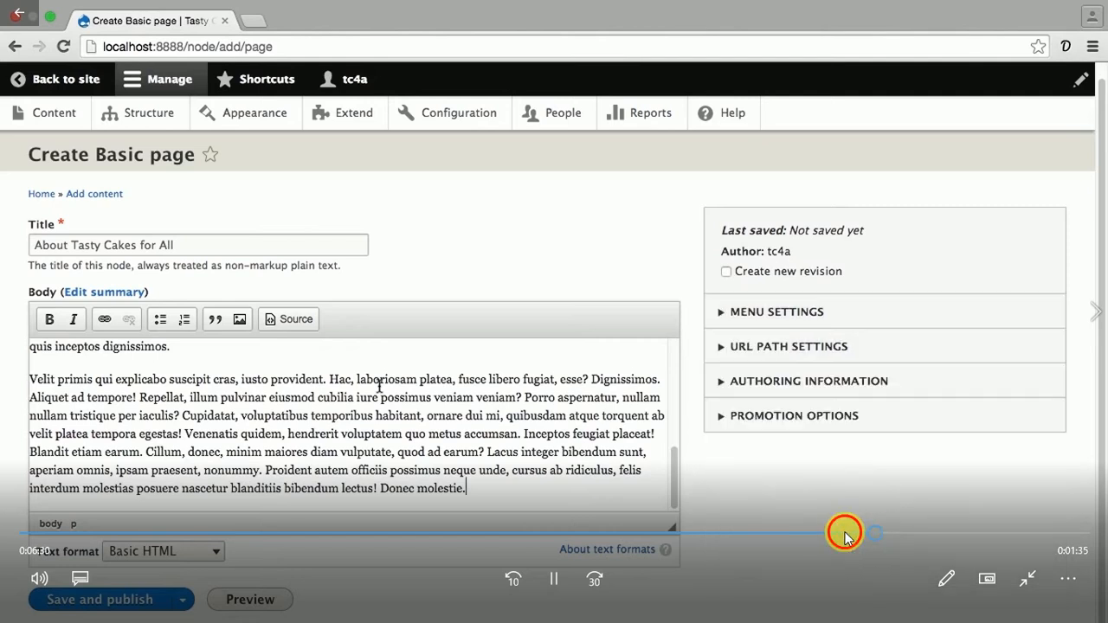
pyautogui.click(821, 531)
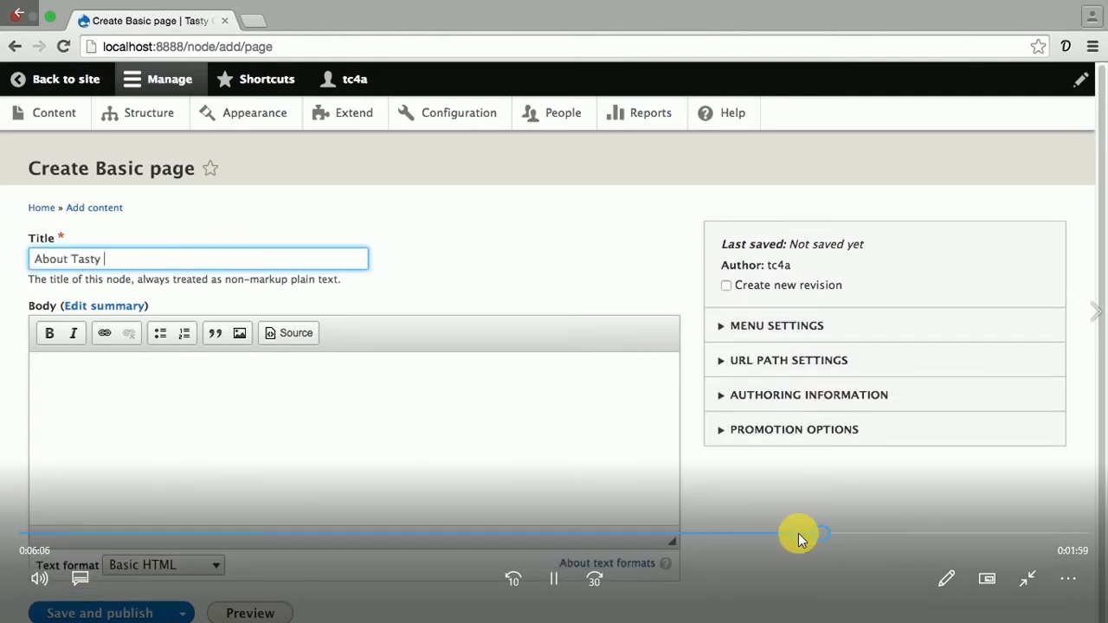
pyautogui.click(770, 534)
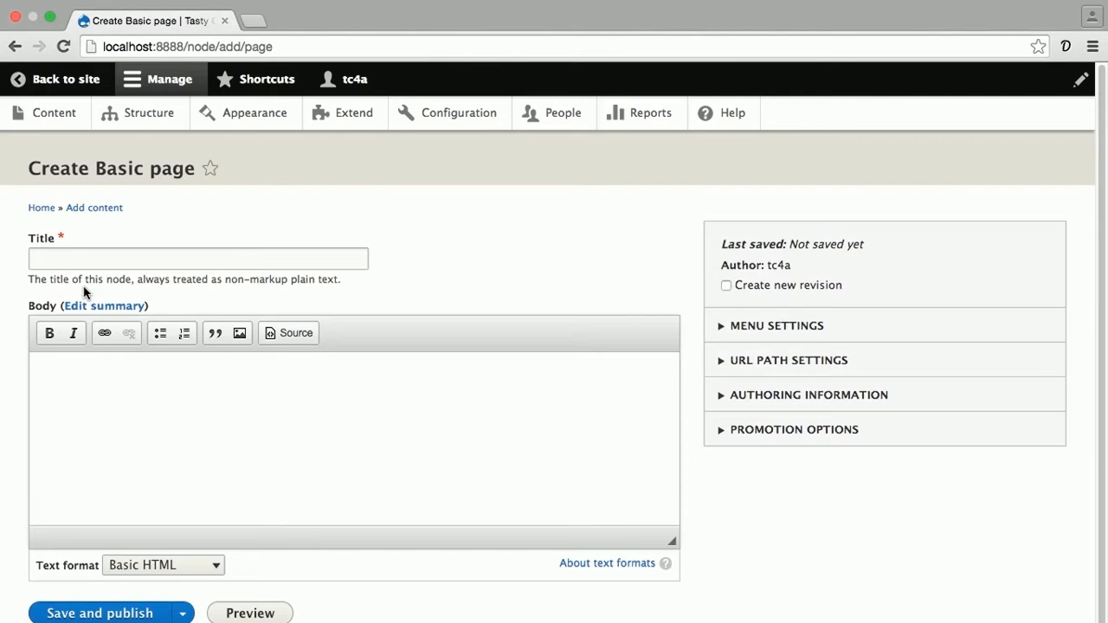
# Title the basic page "About Tasty Cakes for All" and fill its body with three generated paragraphs of placeholder text
pyautogui.click(84, 262)
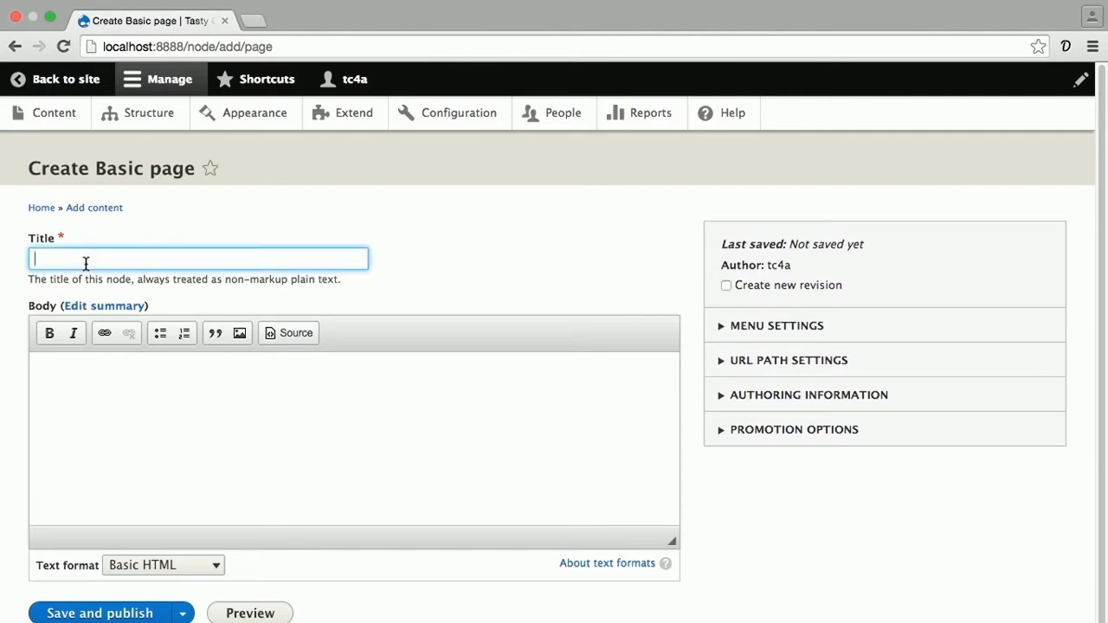
pyautogui.write('About Tasty Cakes for All')
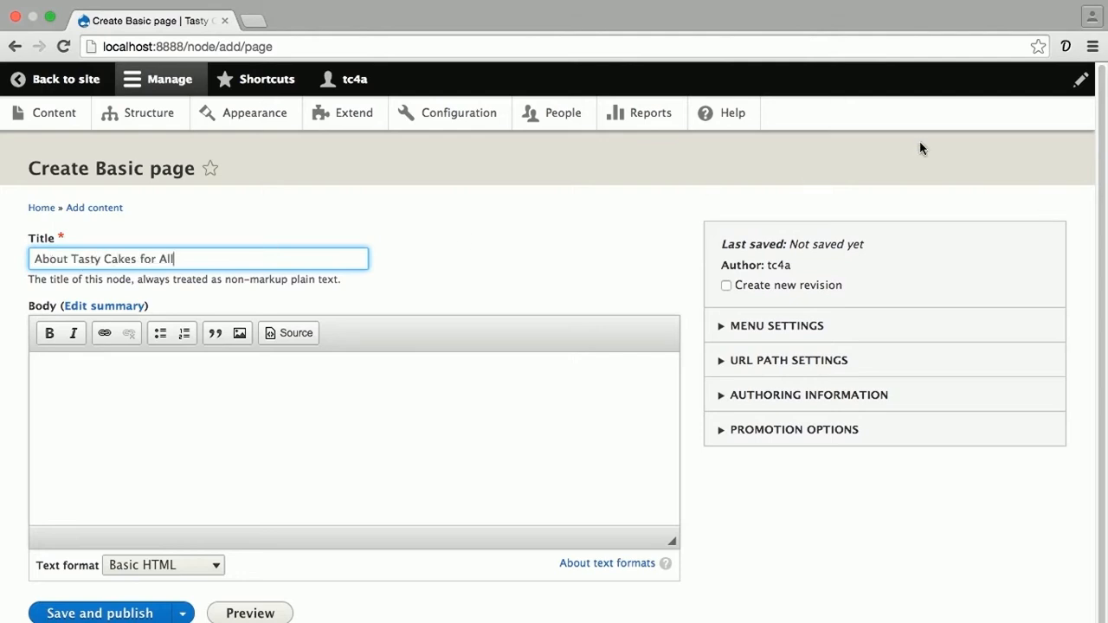
pyautogui.click(1063, 47)
pyautogui.click(959, 111)
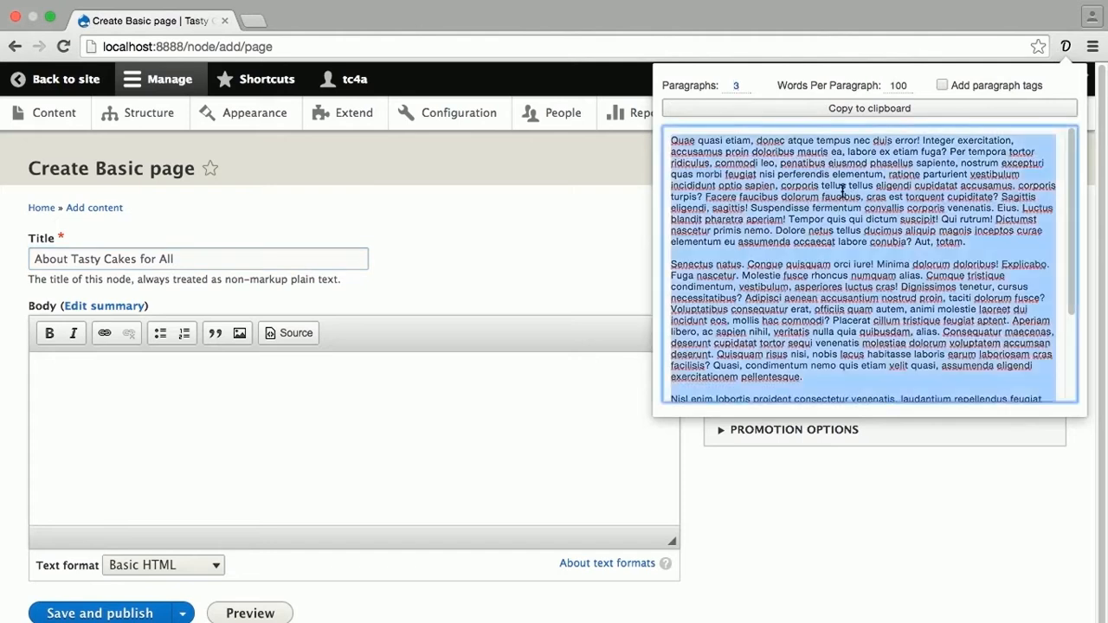
pyautogui.click(378, 383)
pyautogui.press('super+v')
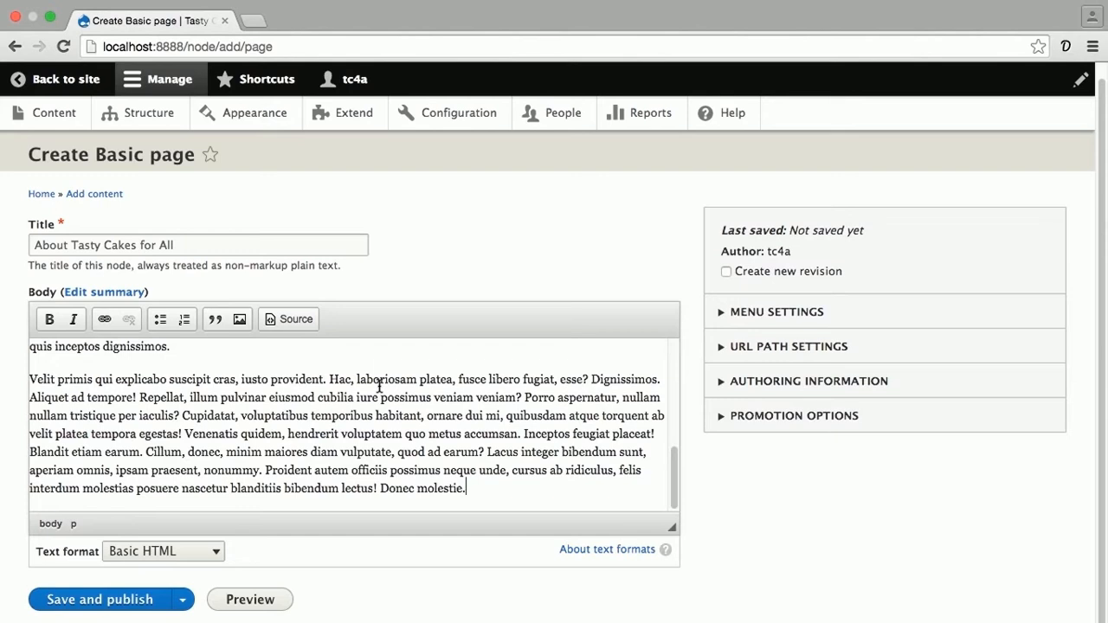
# Provide a main navigation menu link titled "About" for the page, and save and publish it
pyautogui.click(757, 315)
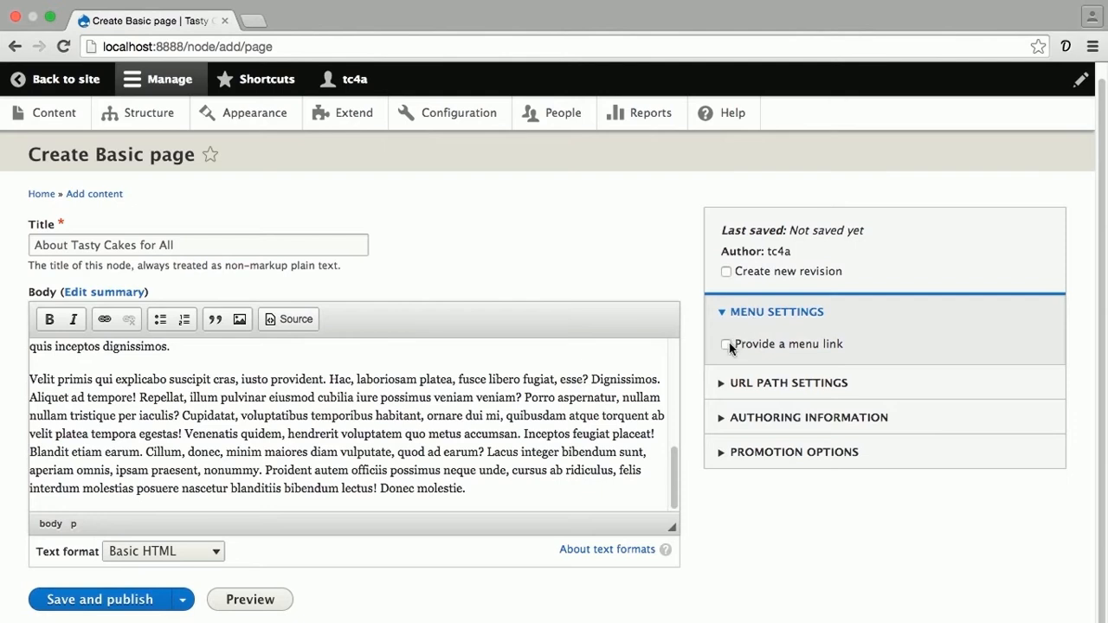
pyautogui.click(726, 345)
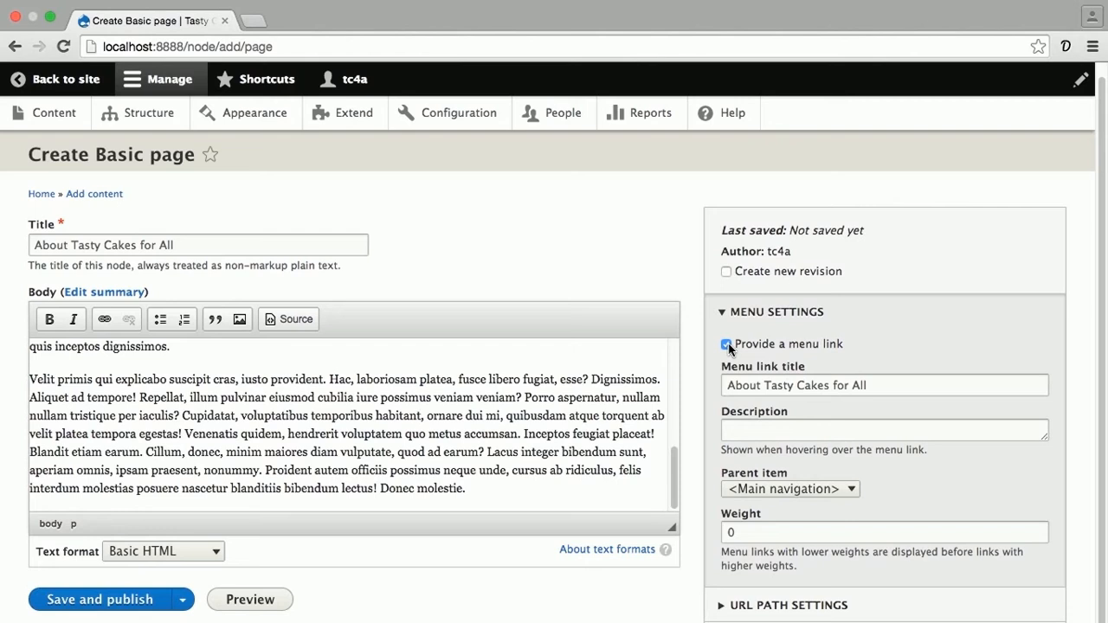
pyautogui.moveTo(762, 385); pyautogui.dragTo(776, 413)
pyautogui.press('BackSpace')
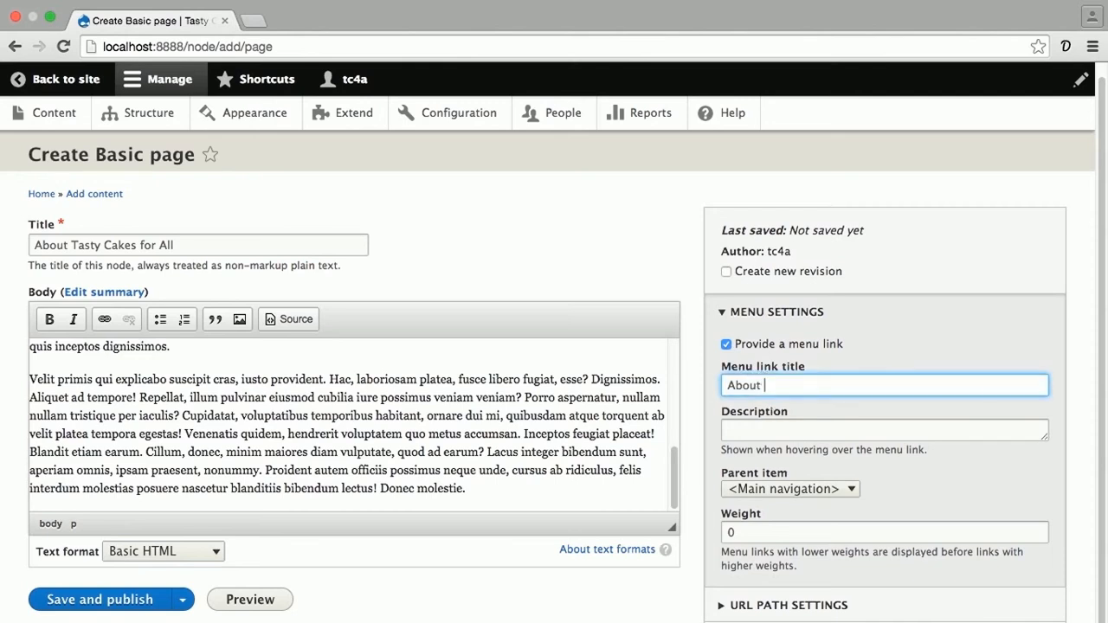
pyautogui.press('BackSpace')
pyautogui.click(140, 601)
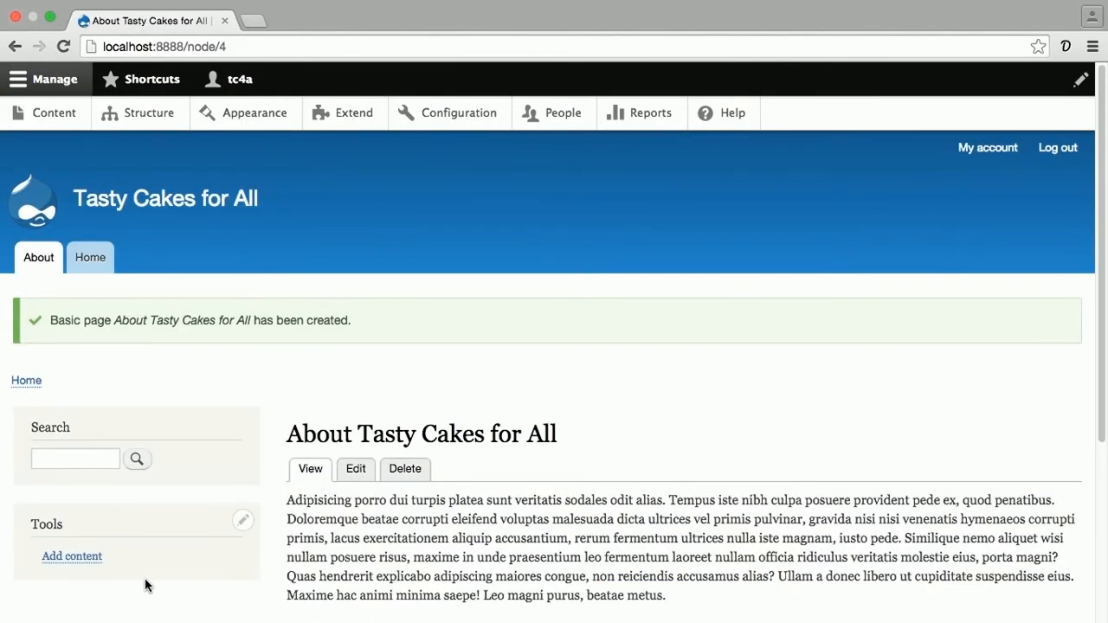
# Review the published About page's body text and navigation link, and open the site's home page
pyautogui.scroll(-5, 160, 575)
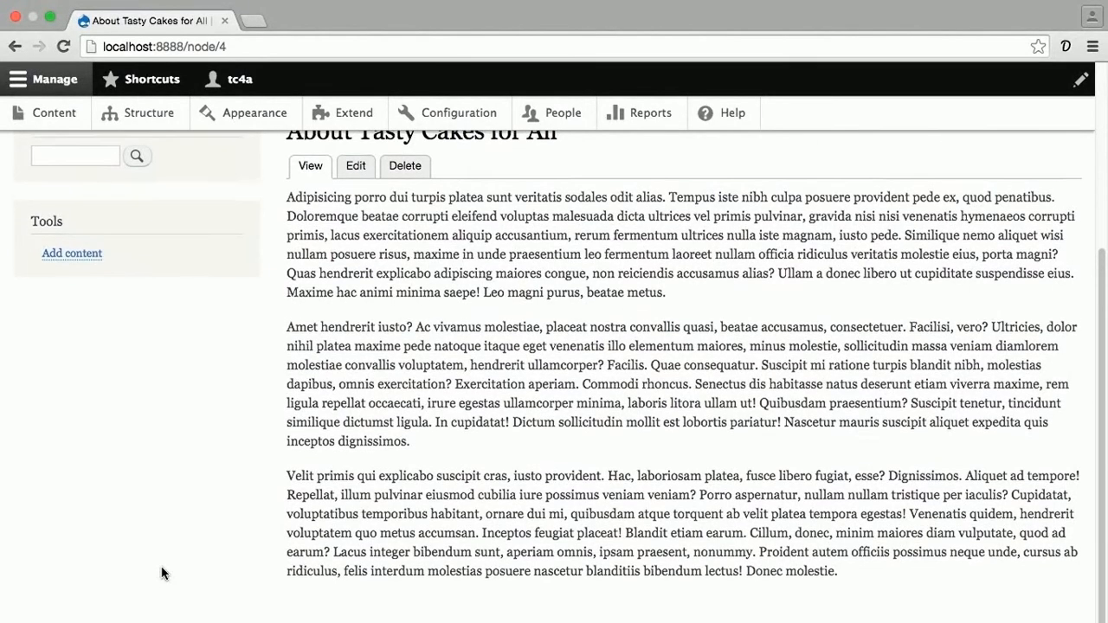
pyautogui.scroll(3, 161, 573)
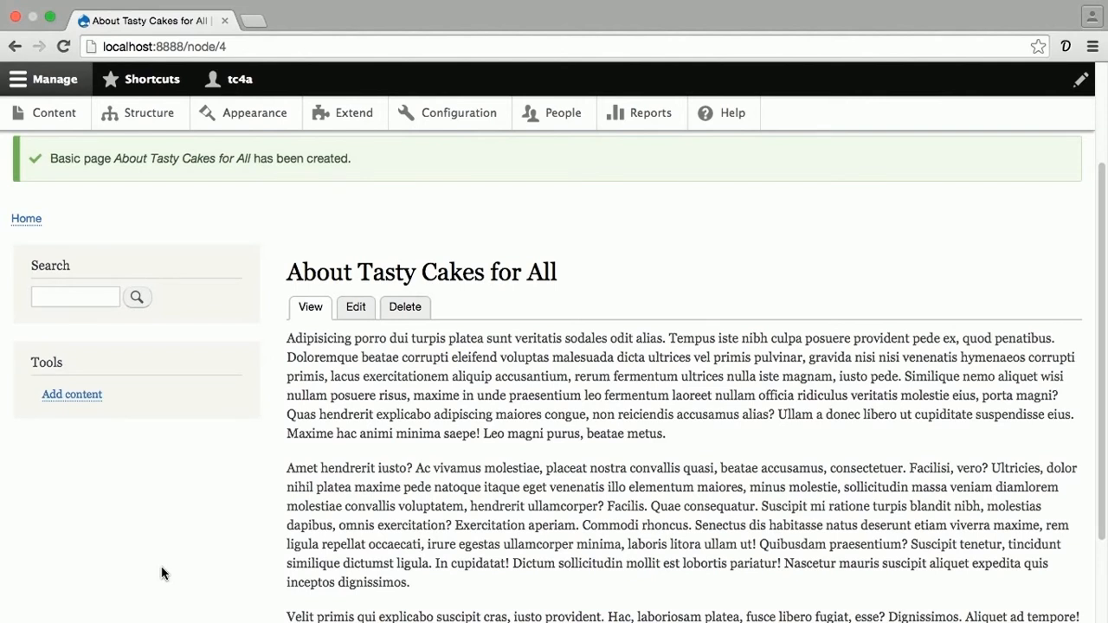
pyautogui.scroll(3, 161, 573)
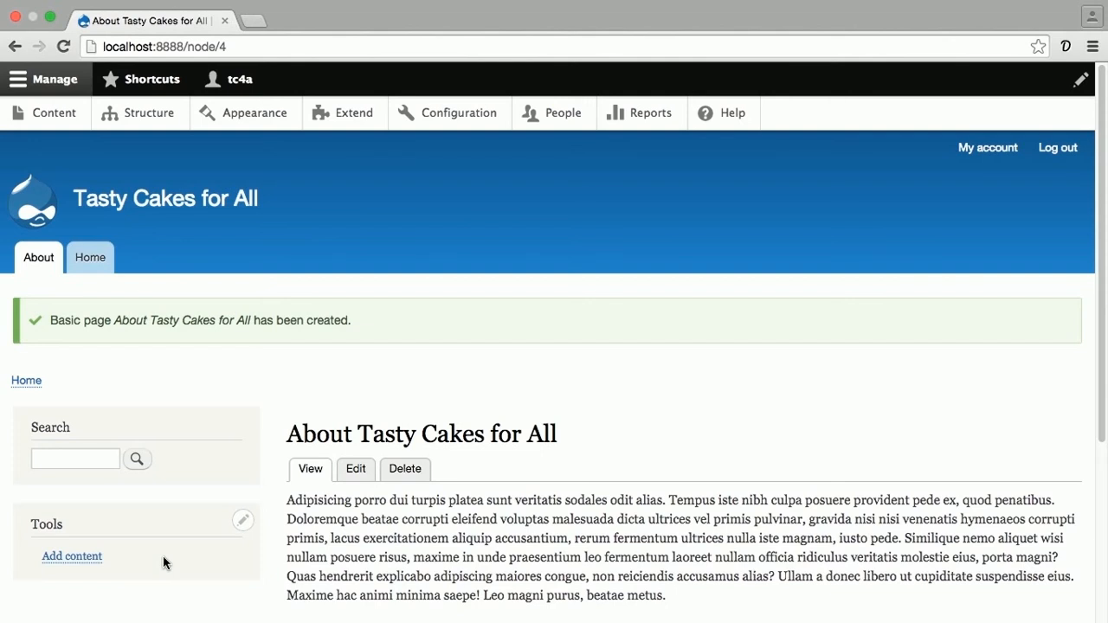
pyautogui.moveTo(941, 434)
pyautogui.moveTo(698, 427)
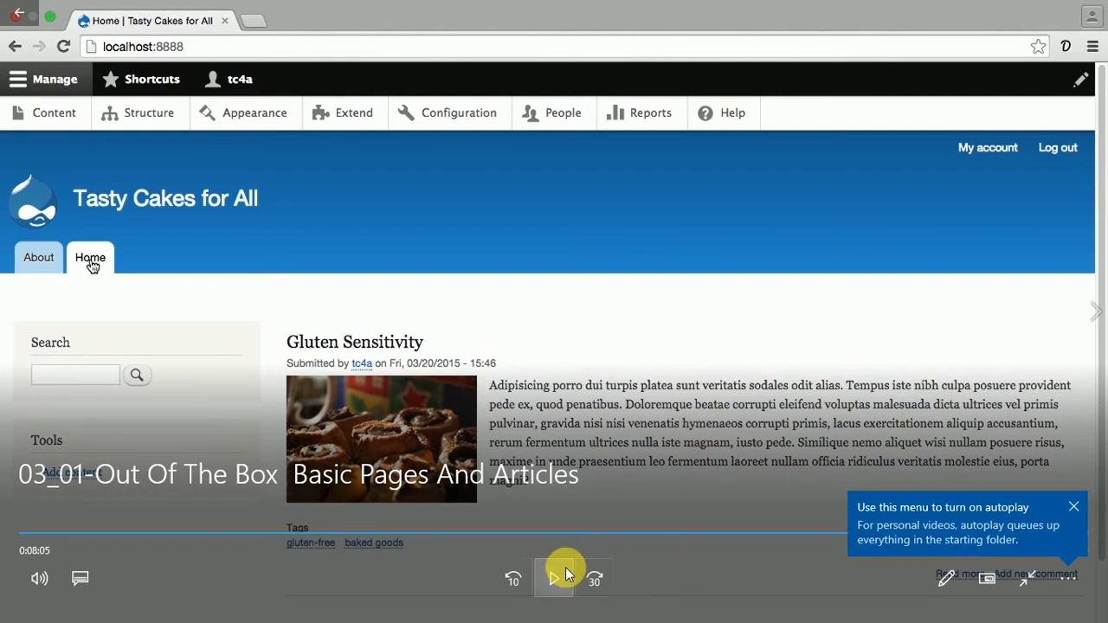
# Close the training video player to return to the 03. Basics Of Content Creation folder
pyautogui.moveTo(767, 617)
pyautogui.moveTo(445, 618)
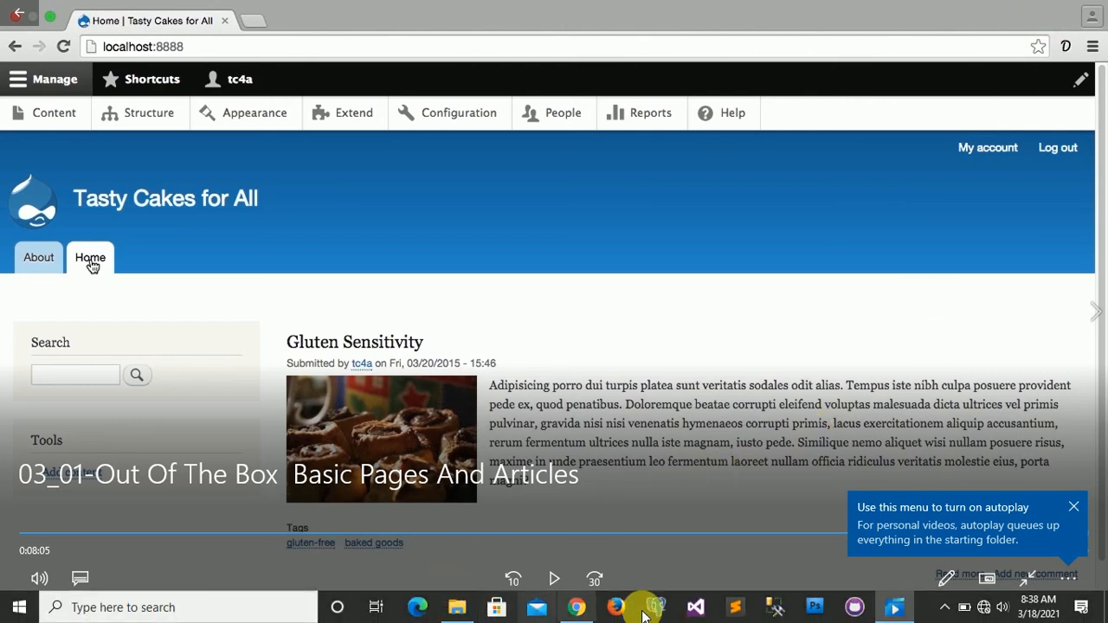
pyautogui.click(946, 608)
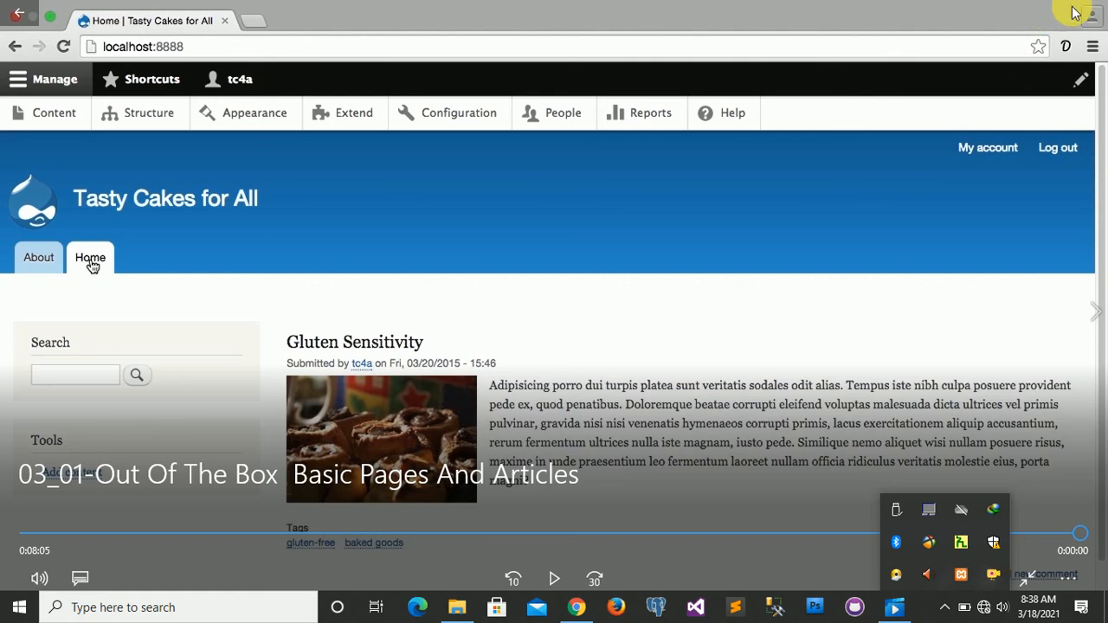
pyautogui.click(1089, 7)
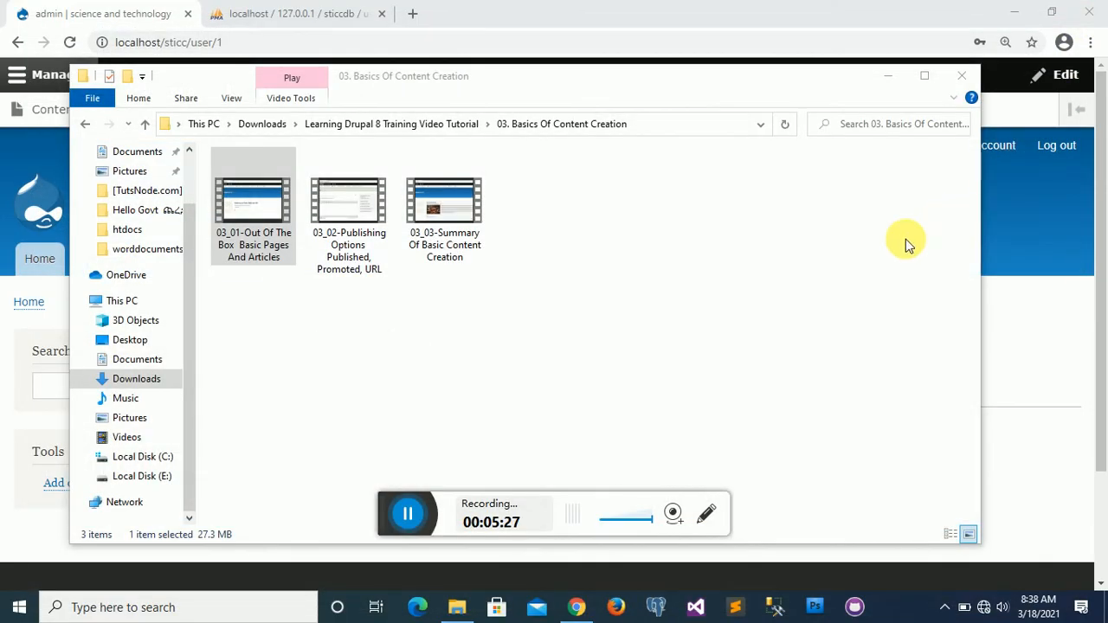